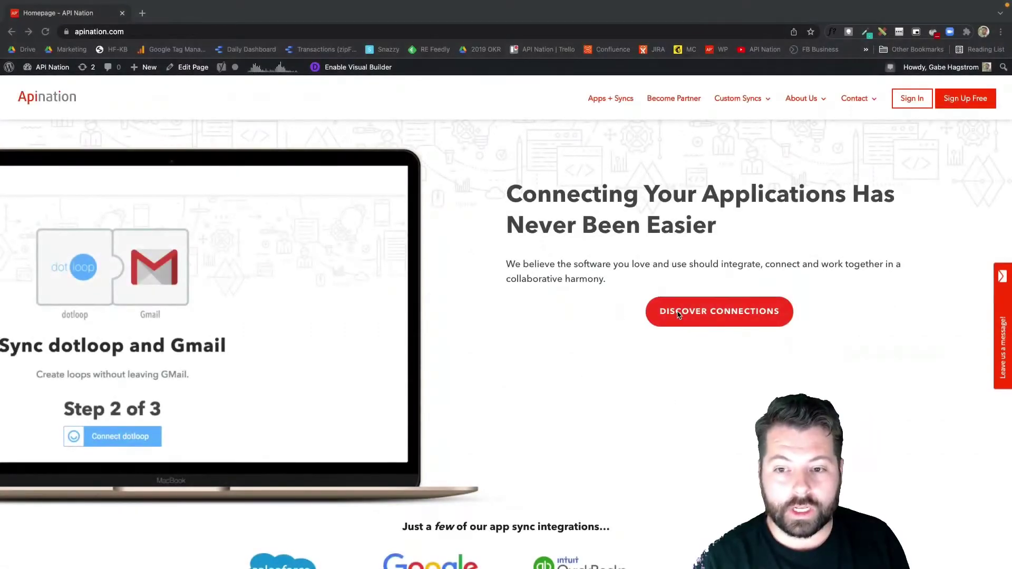
- Go to the Apps directory and open the kvCORE integrations page
left_click(685, 318)
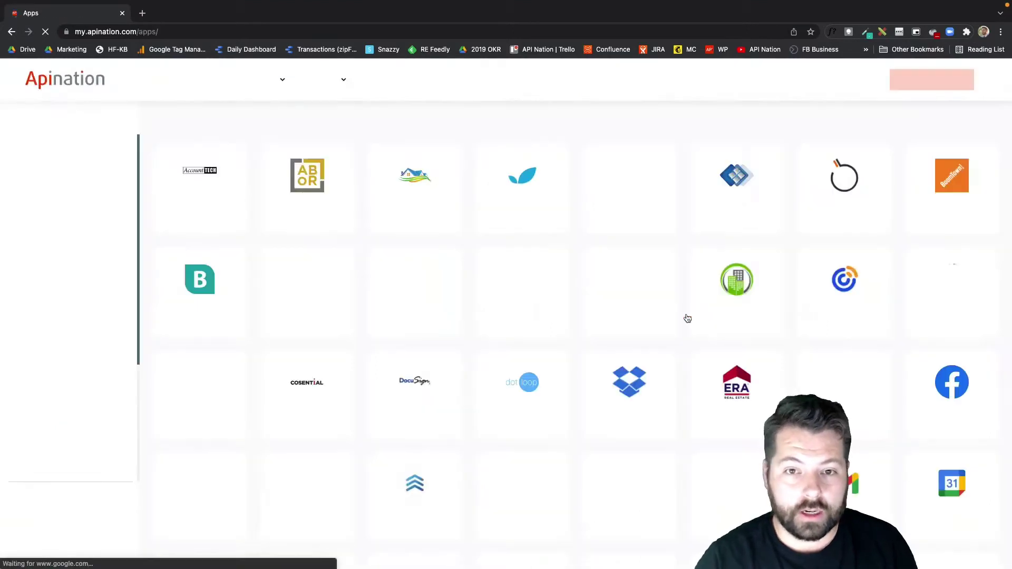
scroll(657, 268, "down", 5)
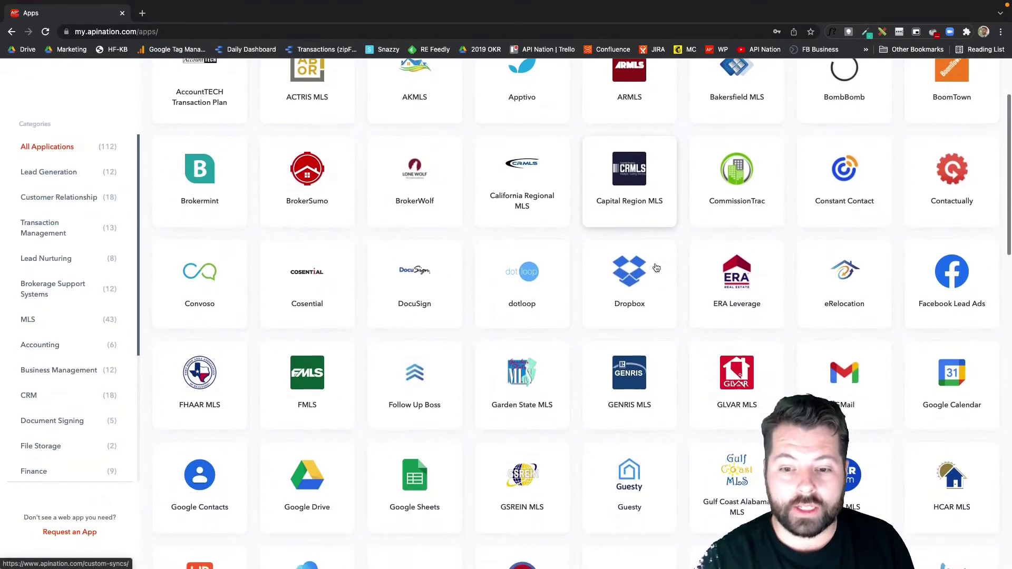
scroll(656, 268, "down", 5)
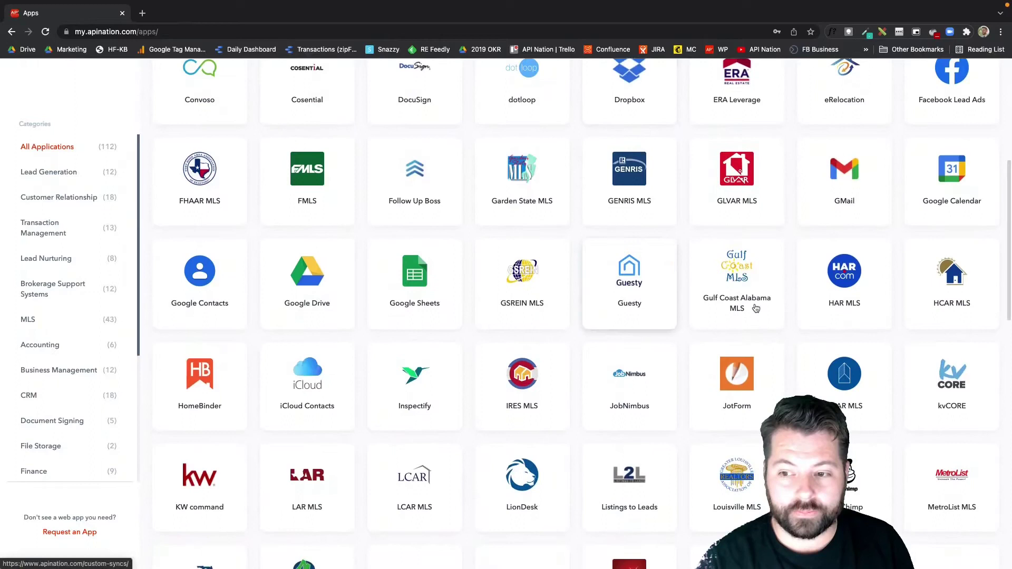
left_click(945, 391)
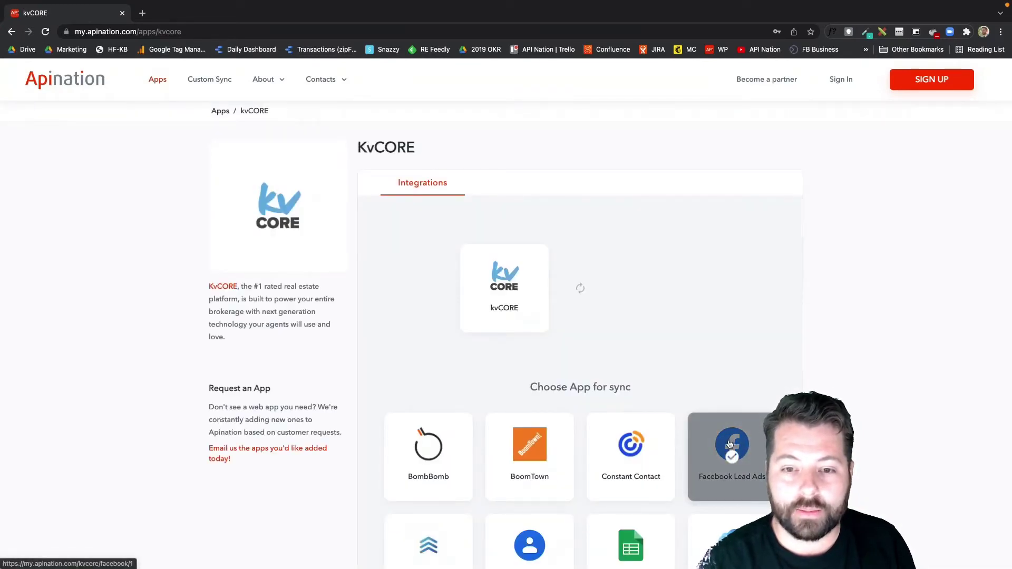
- Choose Facebook Lead Ads as kvCORE's sync partner and start connecting the kvCORE account
left_click(731, 445)
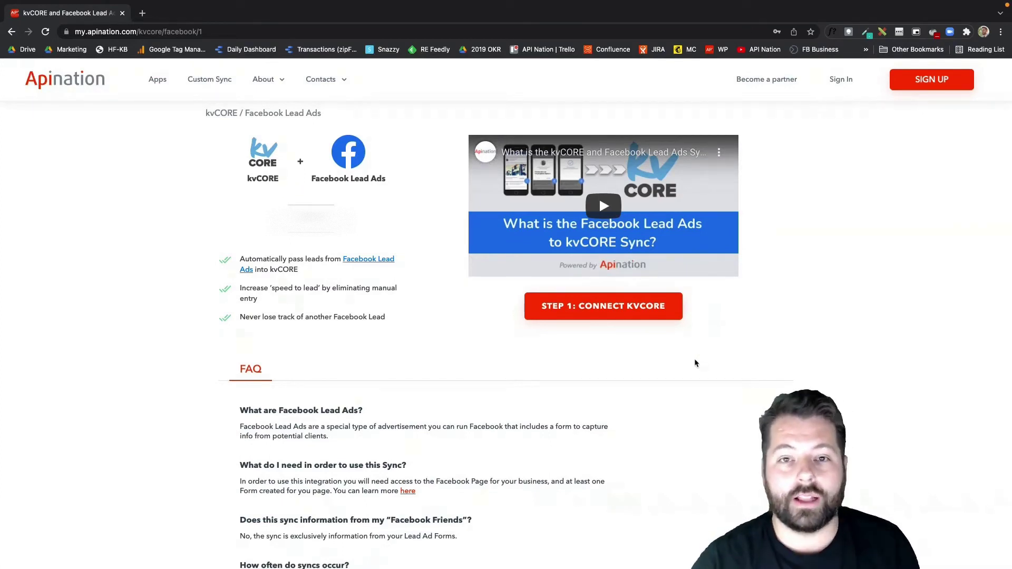
left_click(612, 310)
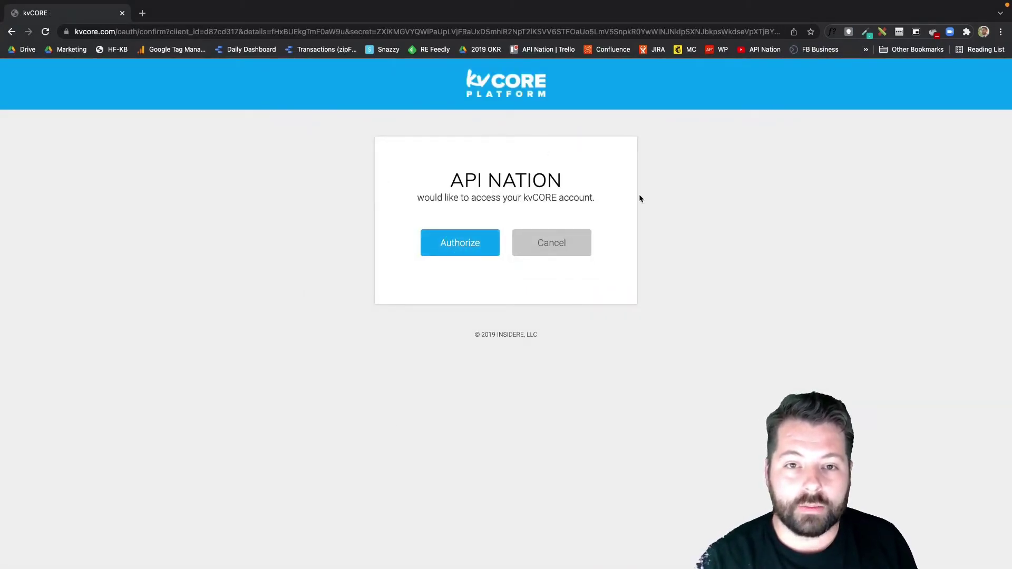
- Grant API Nation access to kvCORE, then link the Facebook Lead Ads account
left_click(468, 247)
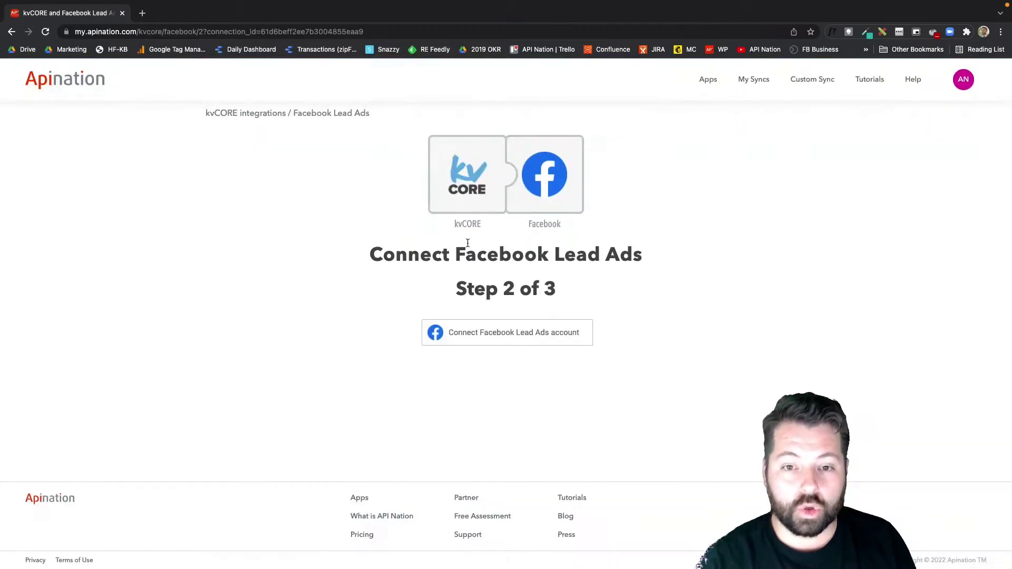
left_click(490, 338)
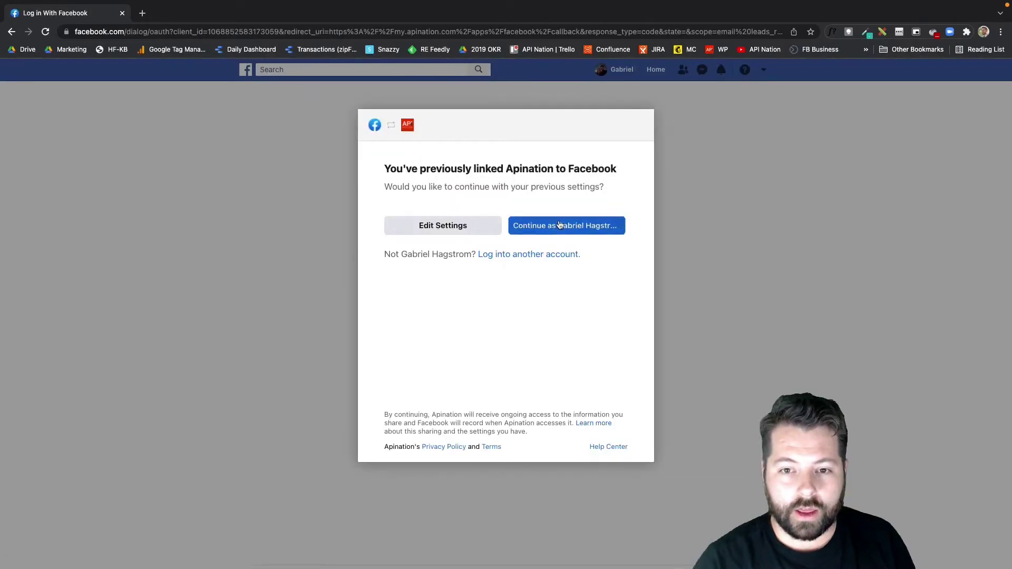
left_click(585, 226)
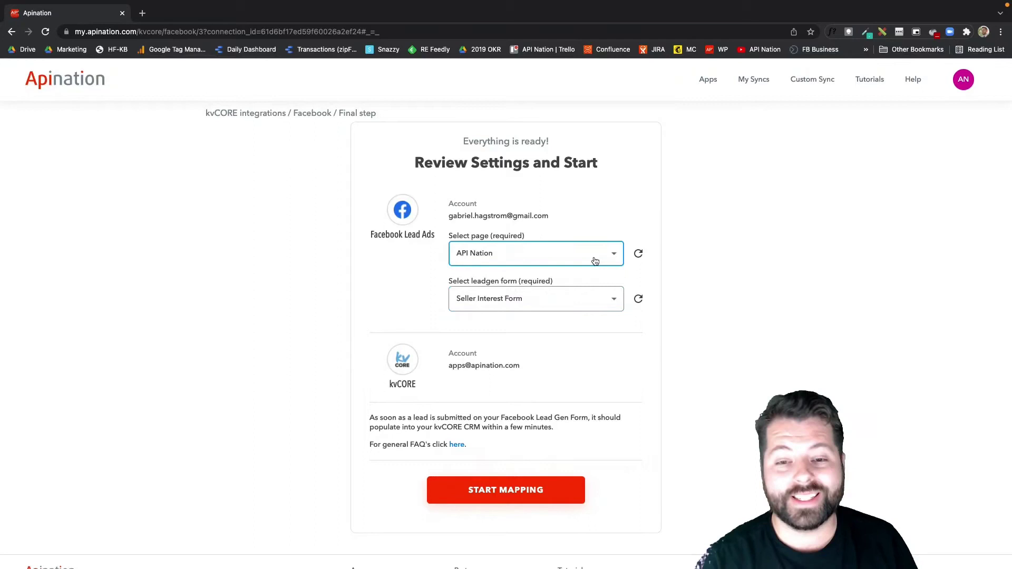
- Select page 'Example Real Estate Team' and leadgen form 'Coming Soon List Form'
left_click(611, 255)
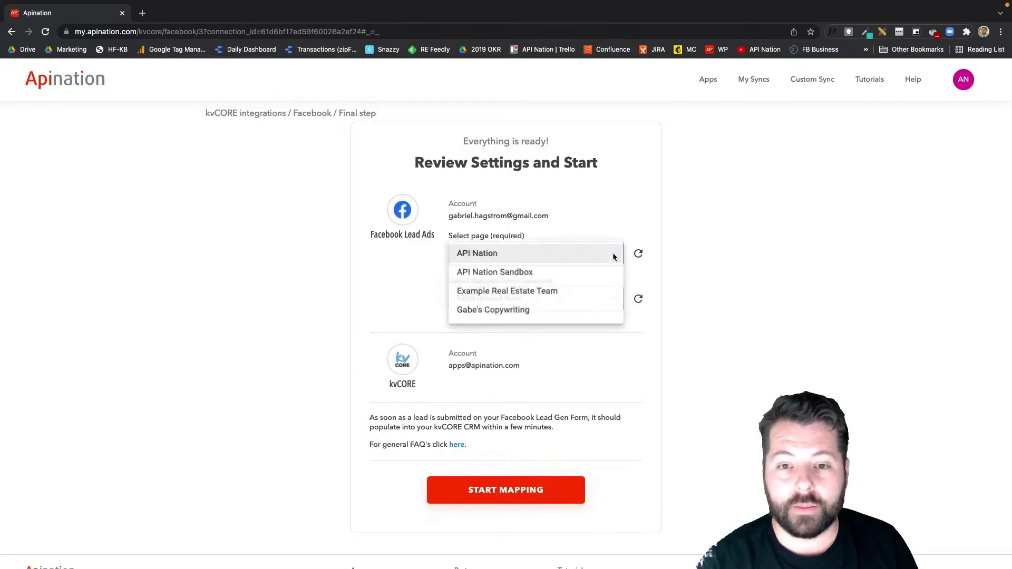
left_click(549, 294)
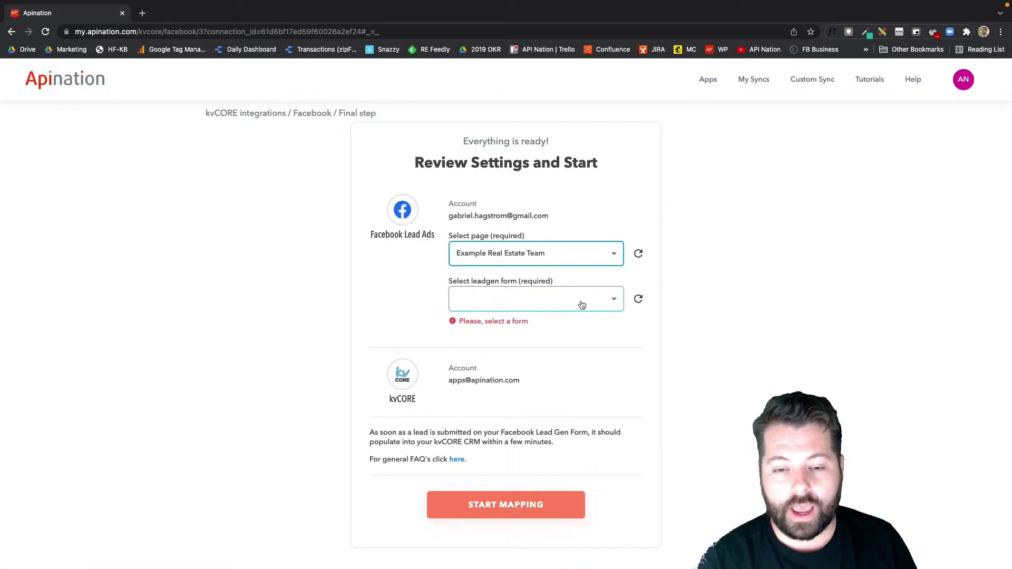
left_click(611, 305)
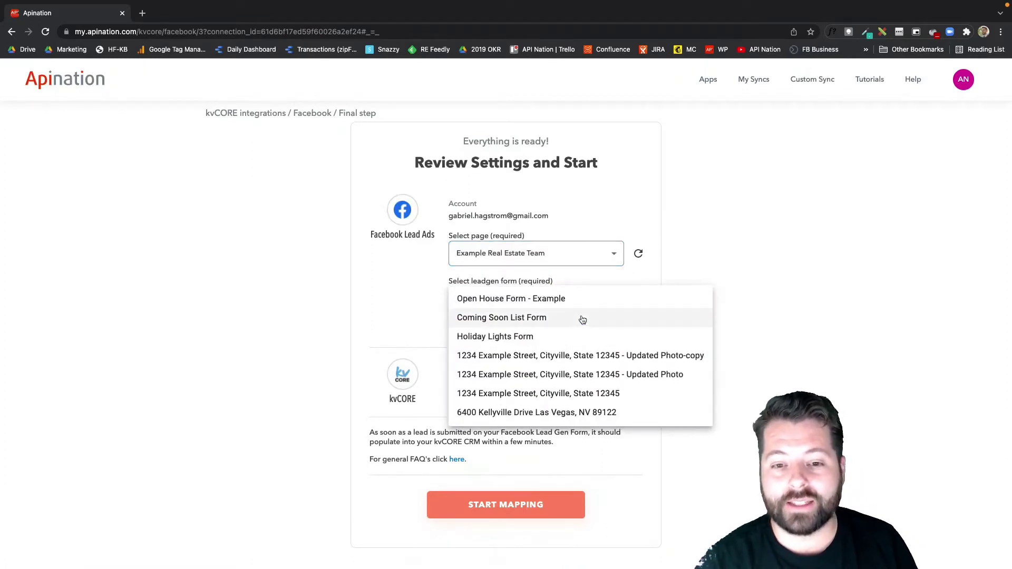
left_click(526, 320)
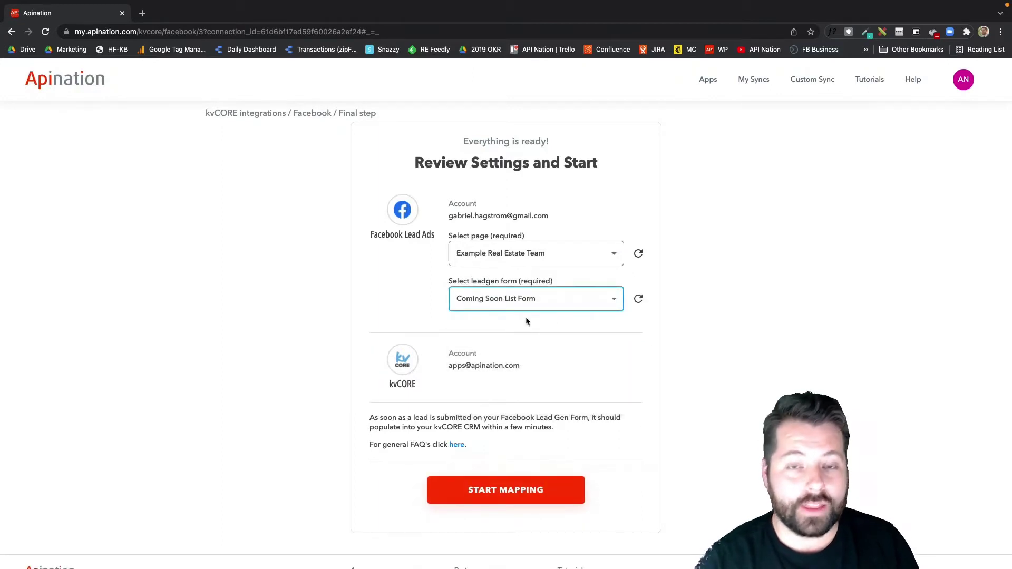
scroll(561, 379, "down", 1)
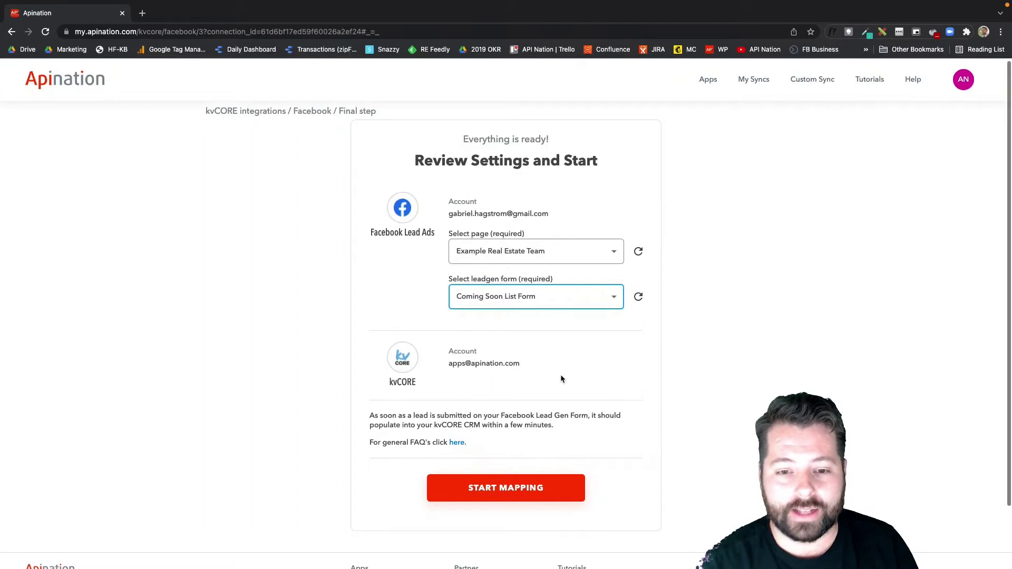
- Start mapping and review the first name, last name, email and phone field pairs
left_click(507, 485)
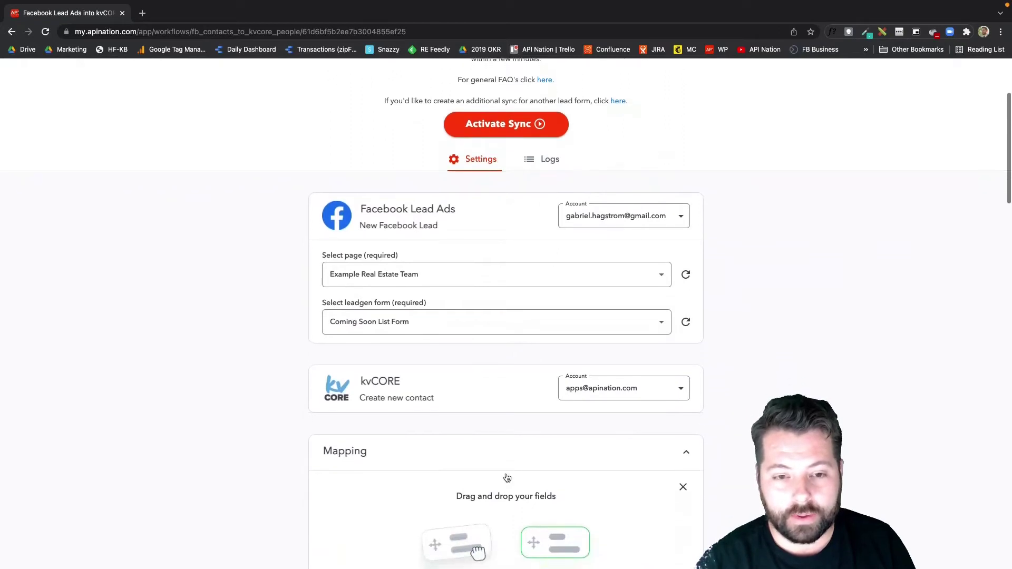
scroll(506, 478, "down", 4)
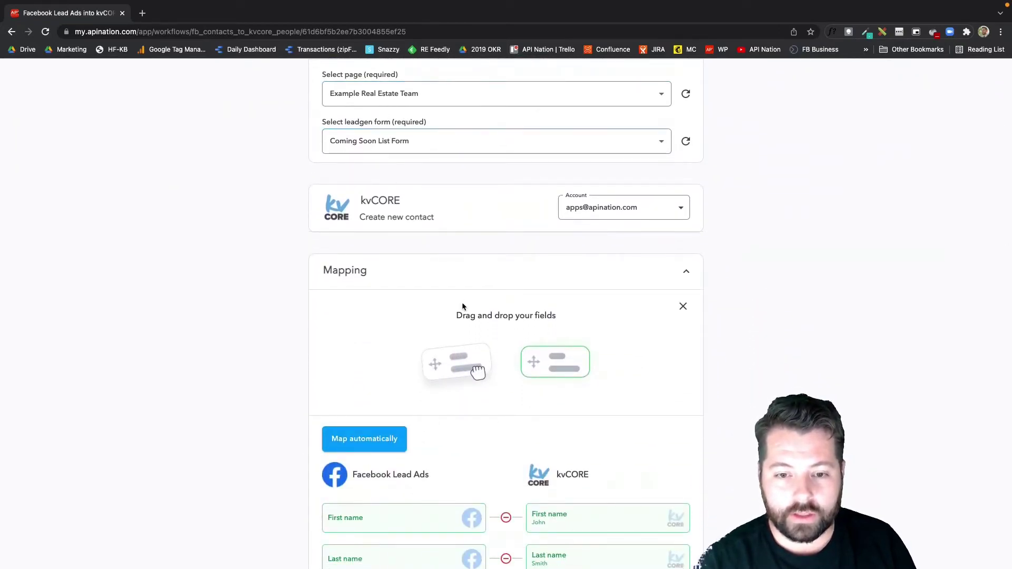
scroll(463, 307, "down", 5)
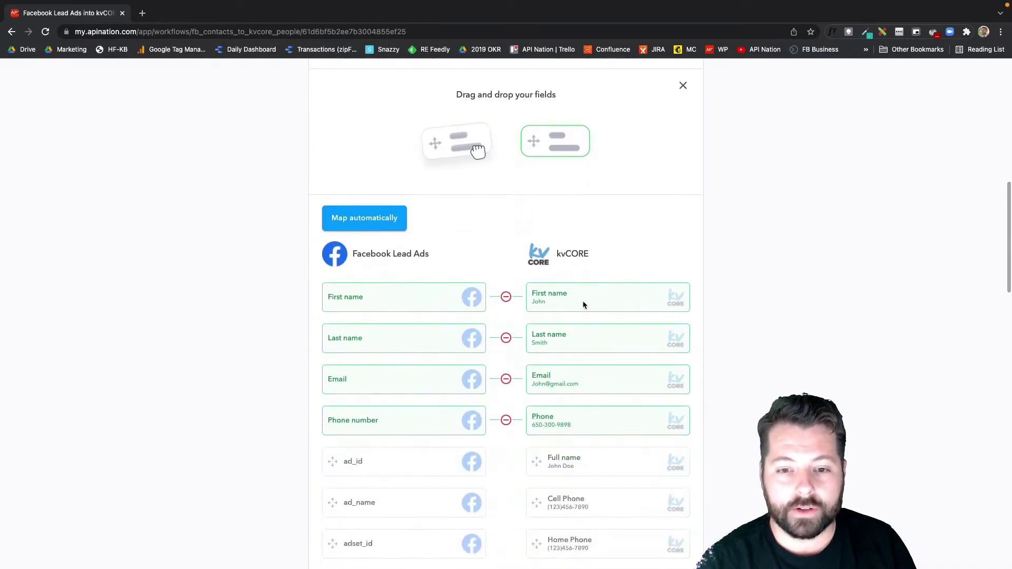
scroll(507, 364, "down", 1)
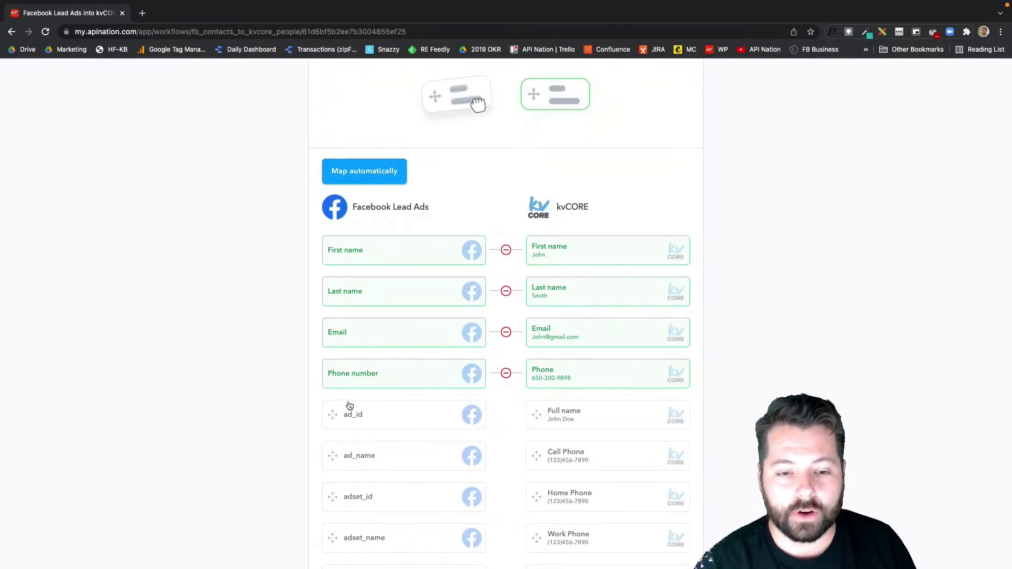
scroll(362, 357, "down", 4)
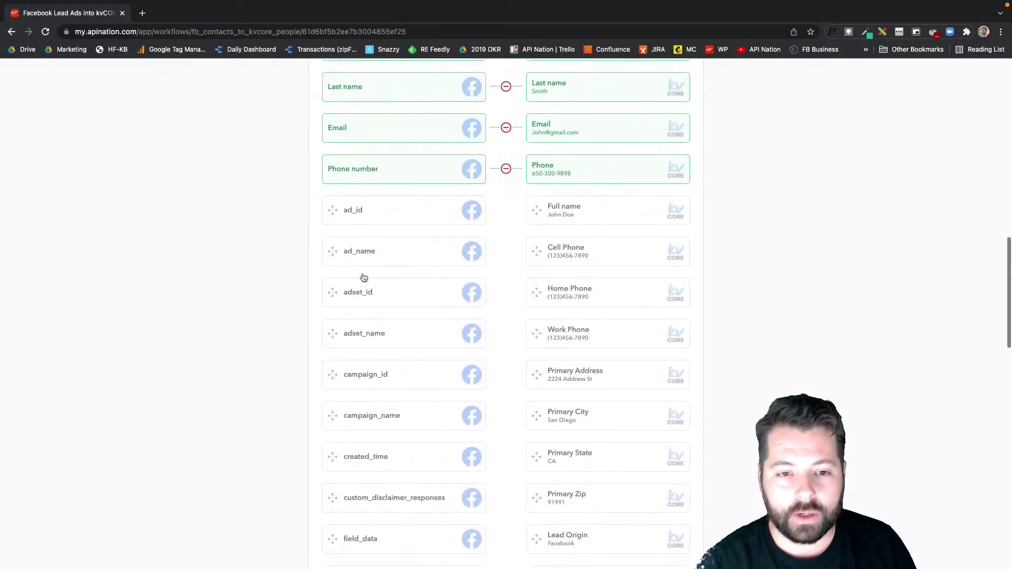
scroll(511, 392, "up", 2)
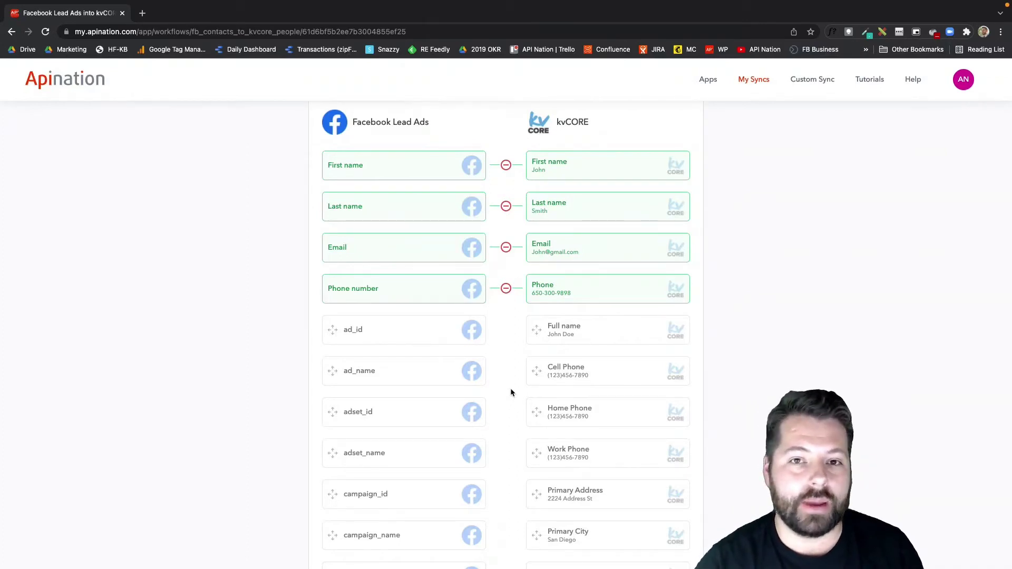
scroll(508, 370, "down", 6)
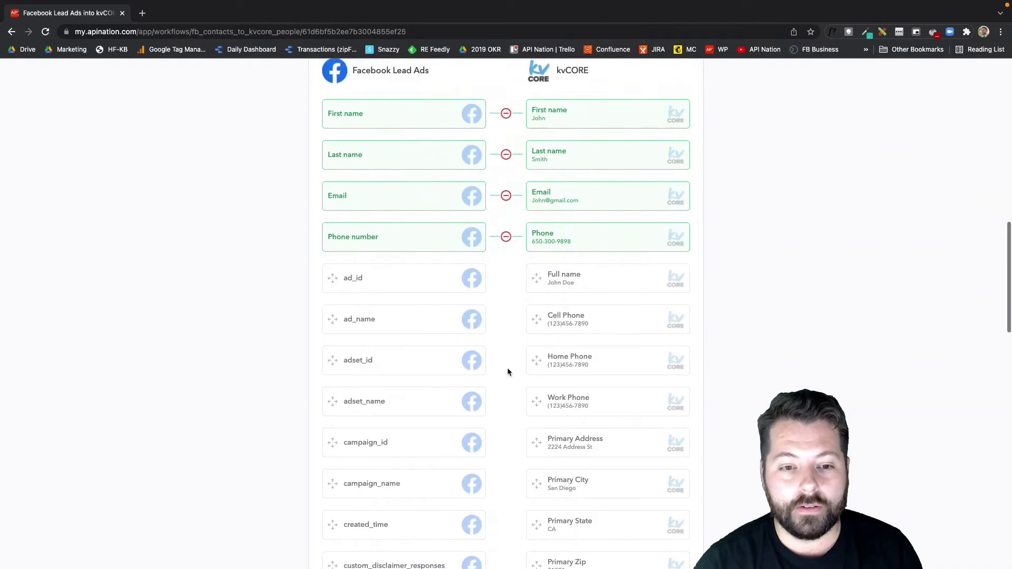
scroll(507, 368, "down", 4)
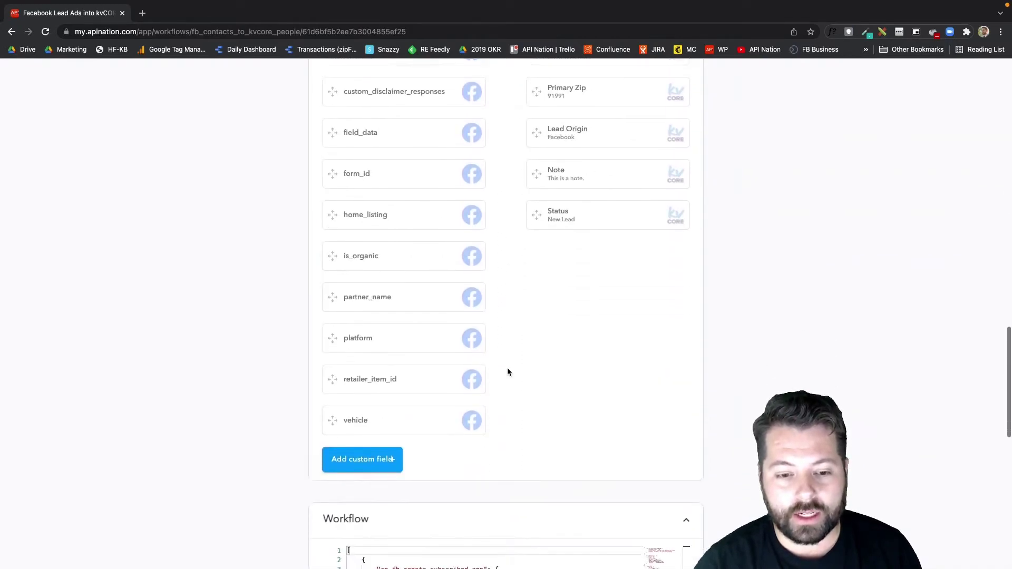
left_click(371, 447)
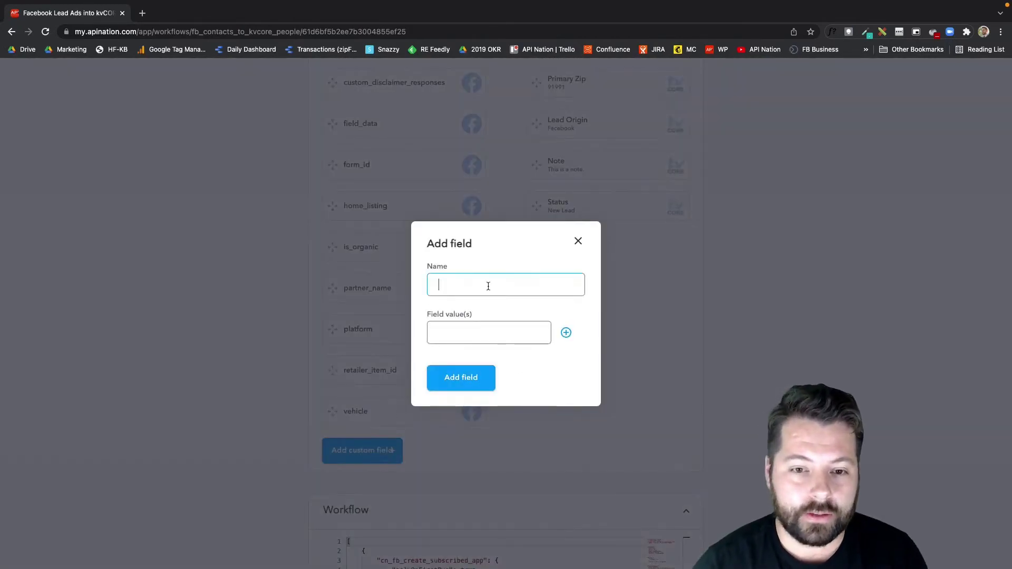
type("Hashtag")
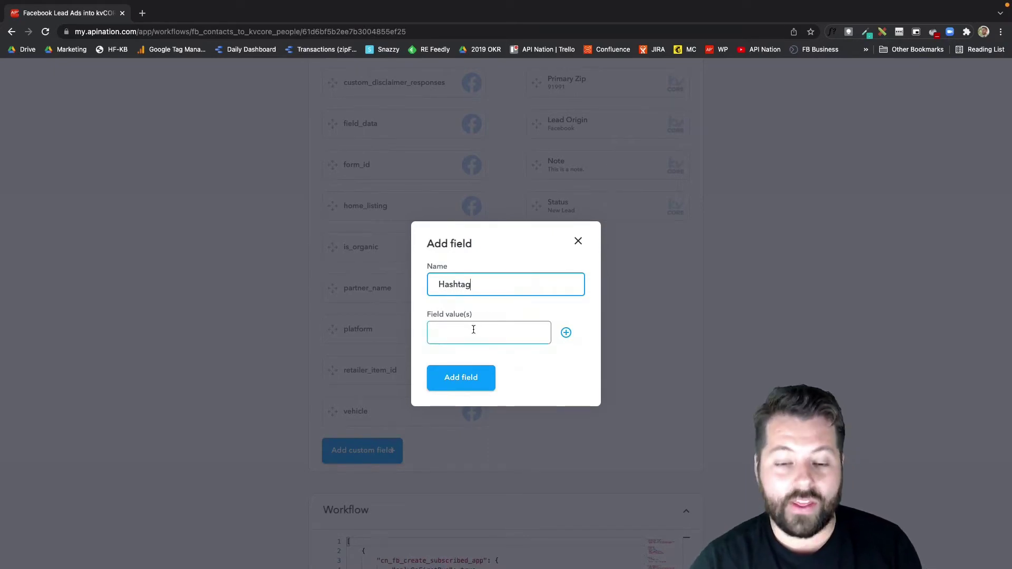
left_click(473, 331)
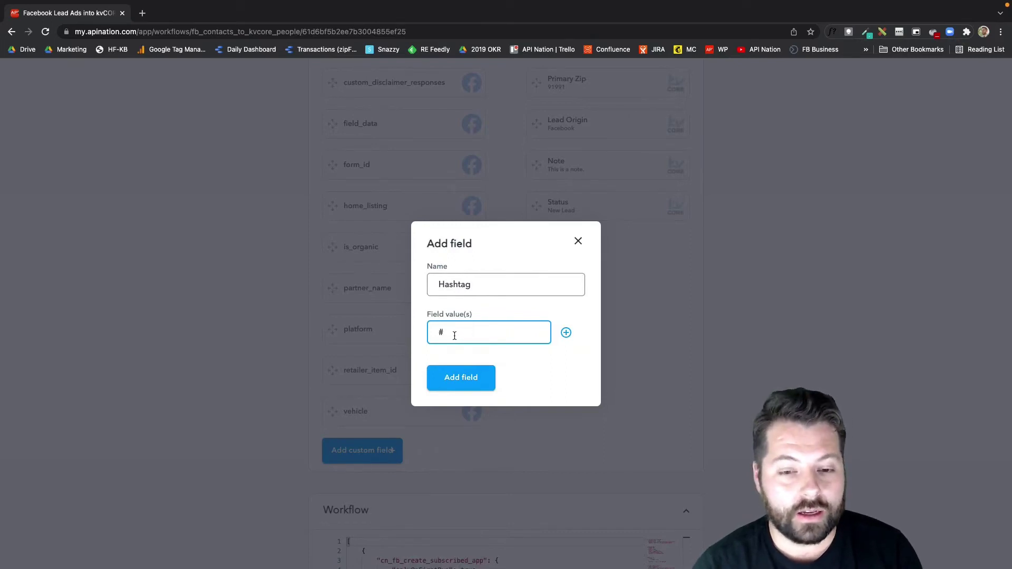
type("#com")
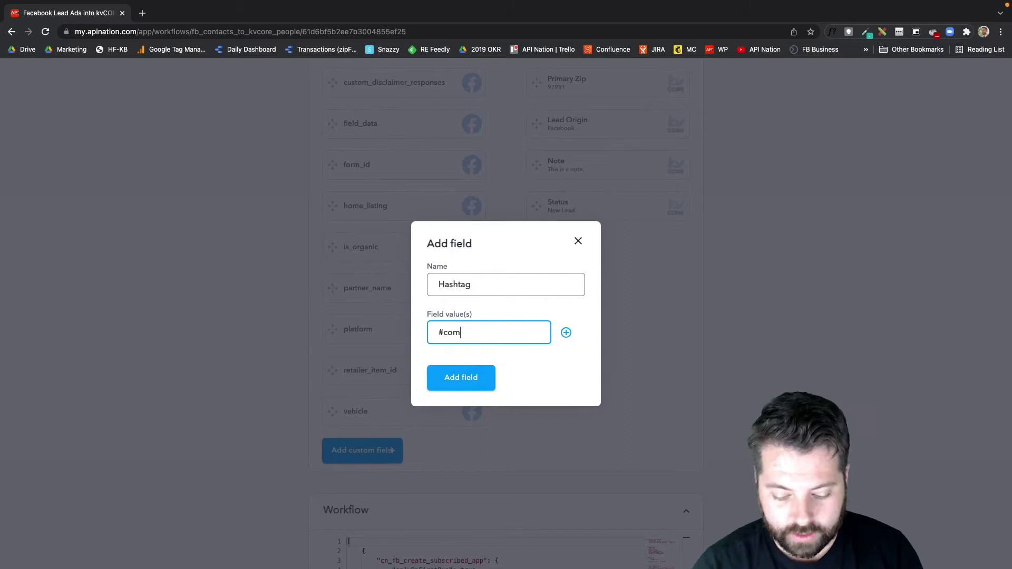
type("ingsoonf")
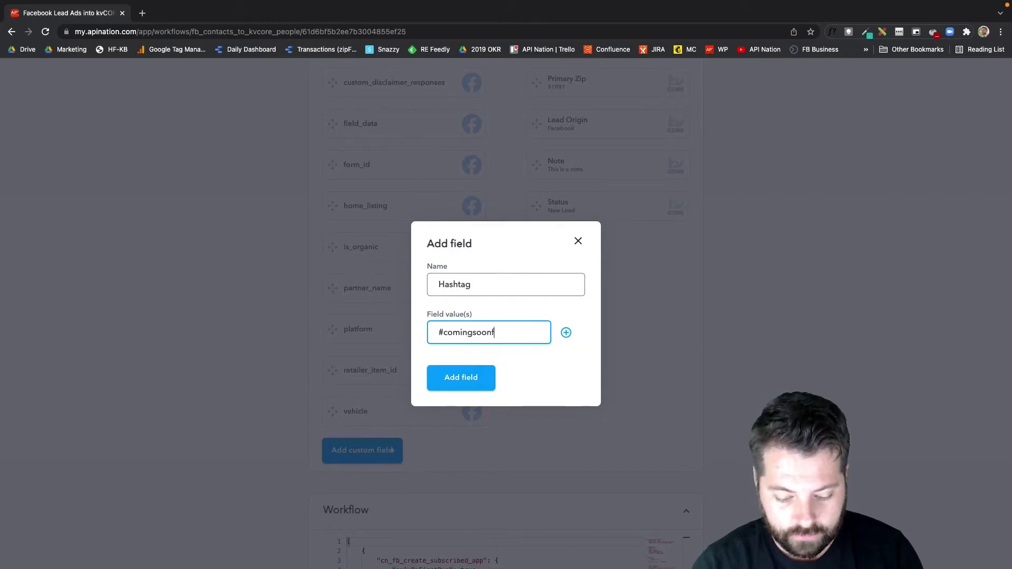
type("bad")
left_click(453, 384)
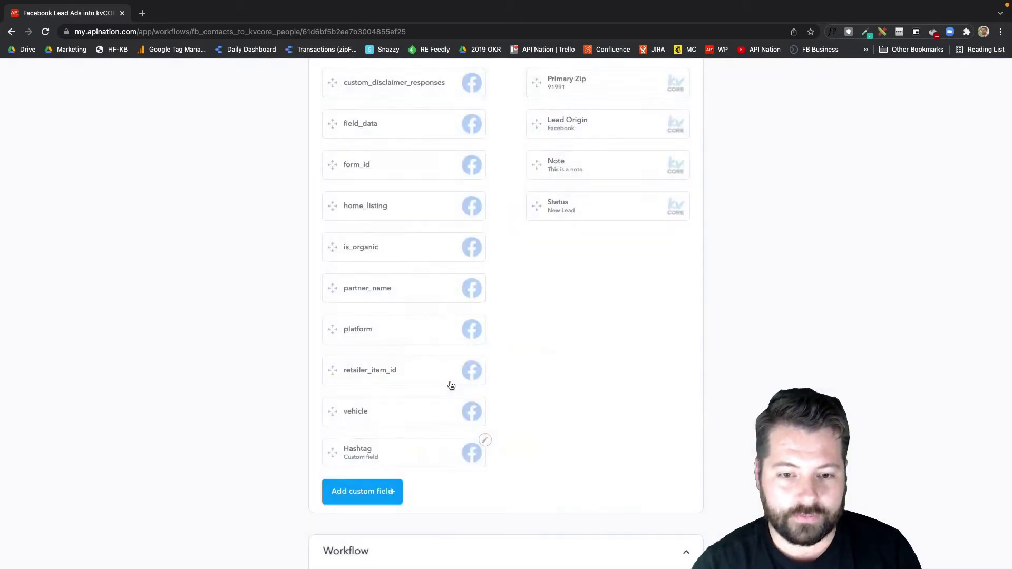
left_click_drag(404, 456, 559, 165)
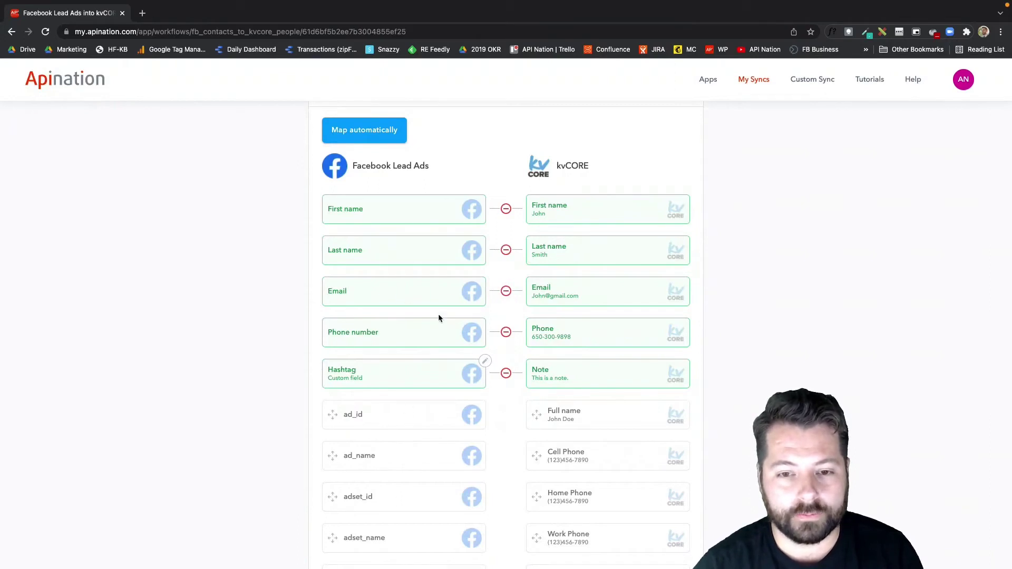
scroll(439, 318, "down", 2)
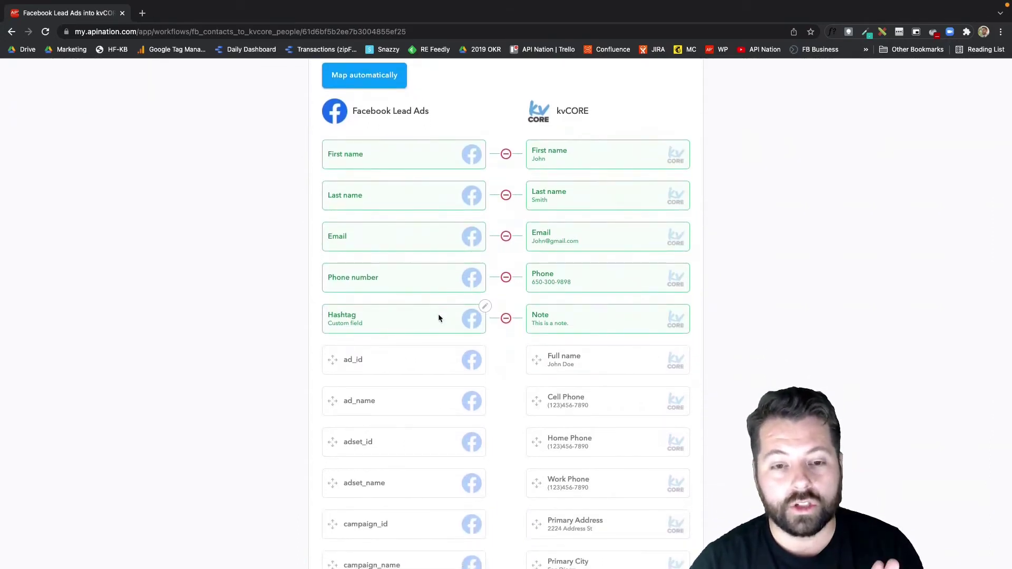
scroll(439, 317, "down", 10)
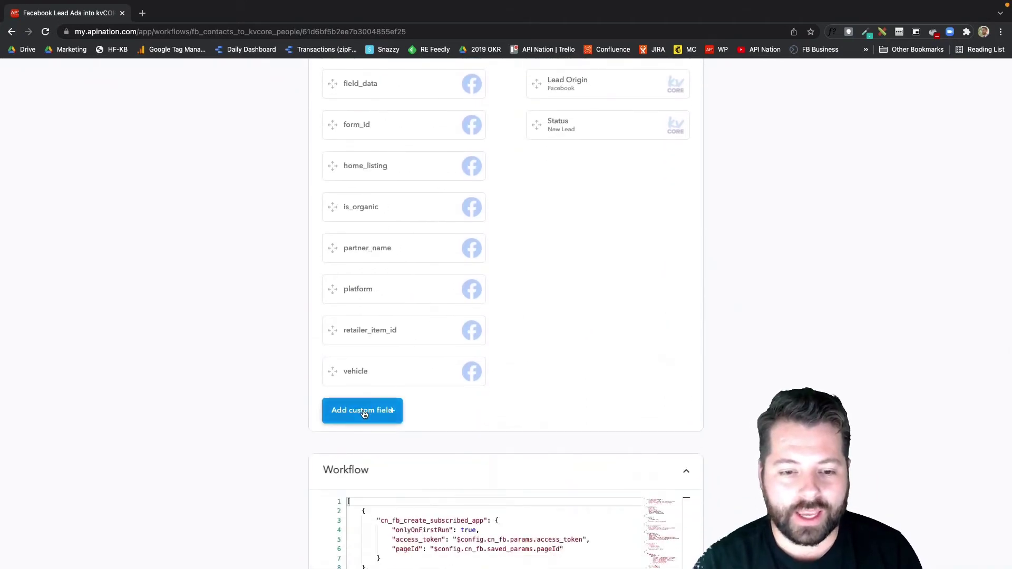
- Create a custom field 'Source' with field value 'ComingSoonFBAd'
left_click(362, 410)
left_click(466, 273)
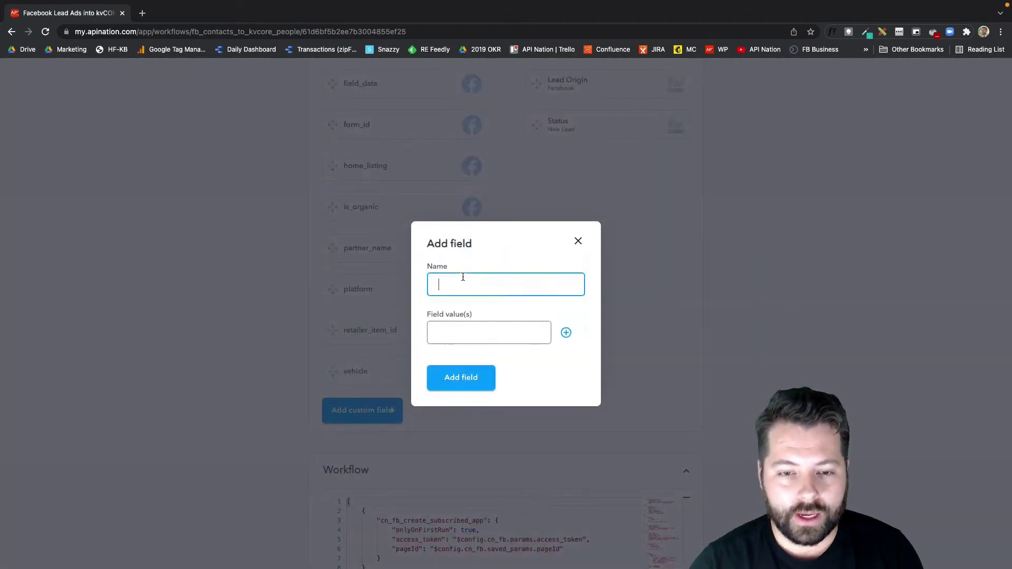
type("Source")
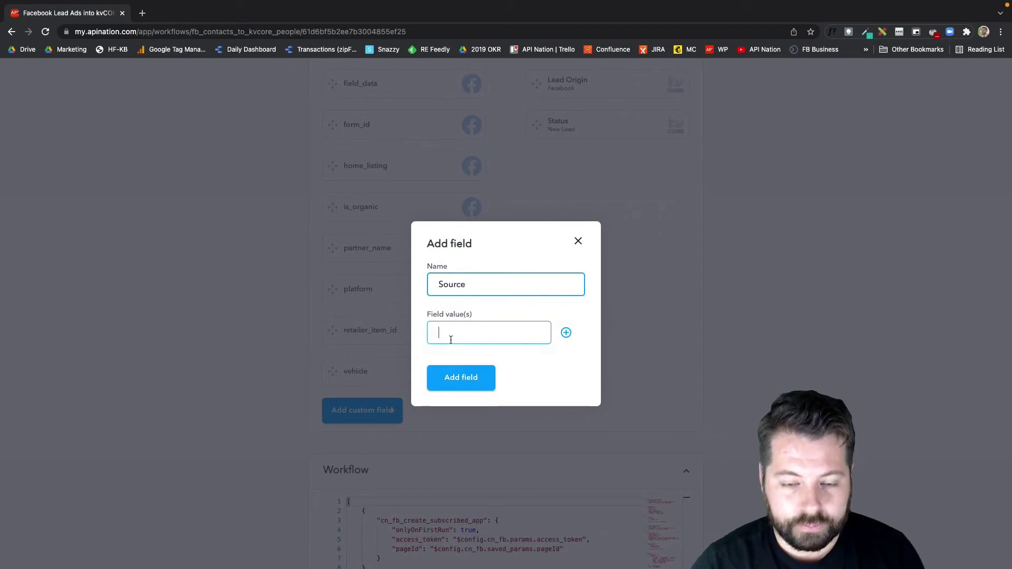
left_click(450, 333)
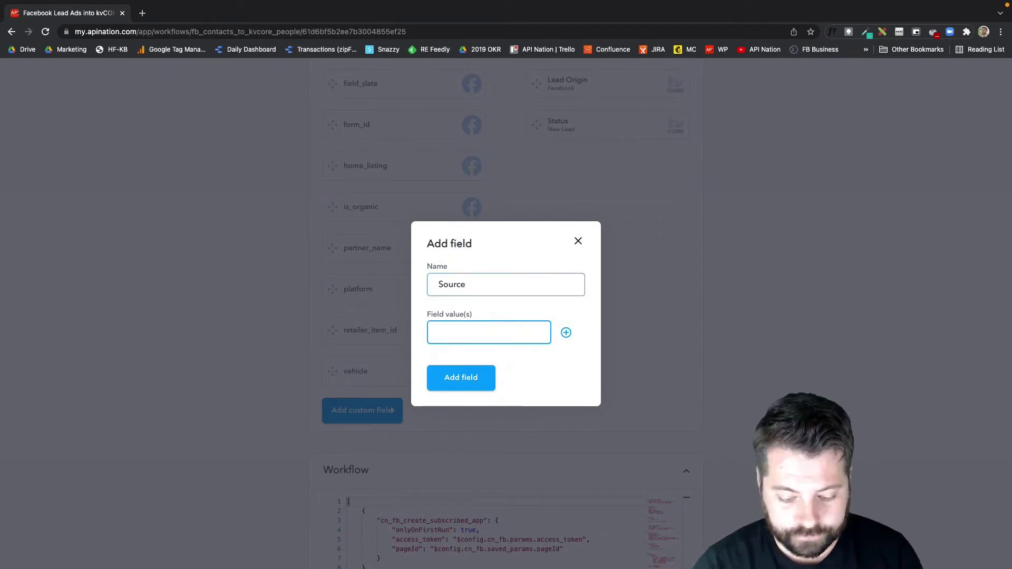
type("ComingSoon")
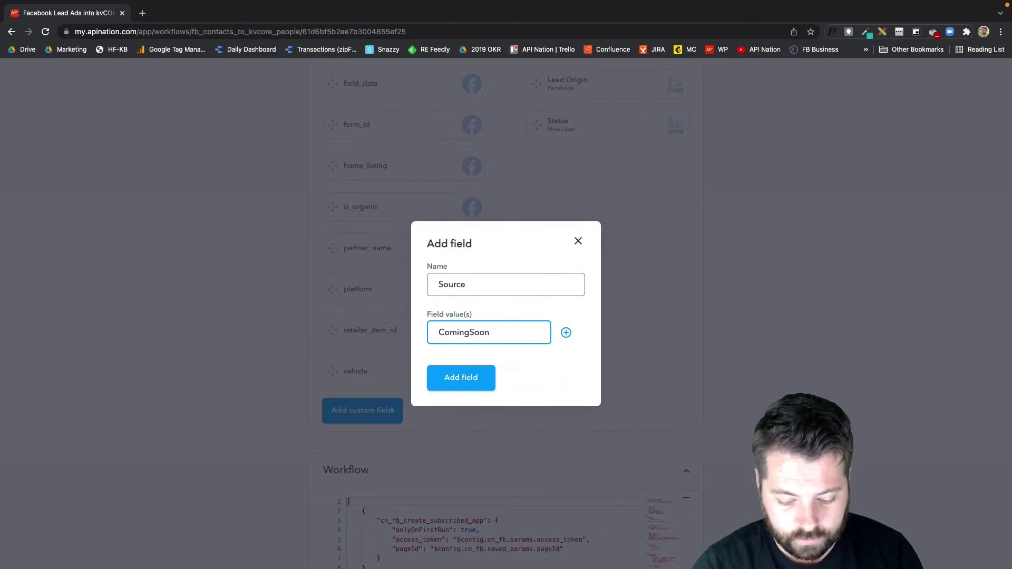
type("FBAd")
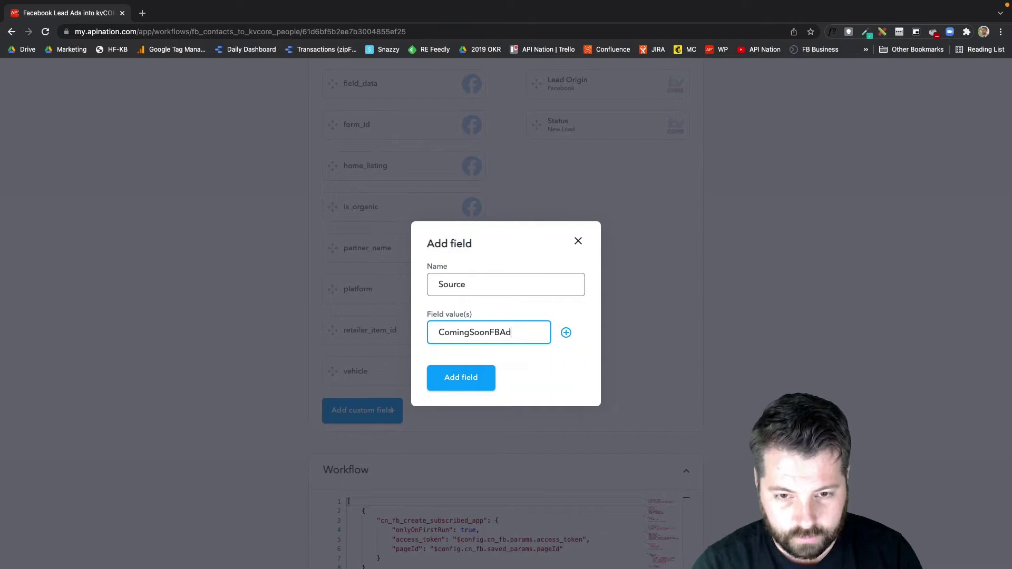
left_click(459, 378)
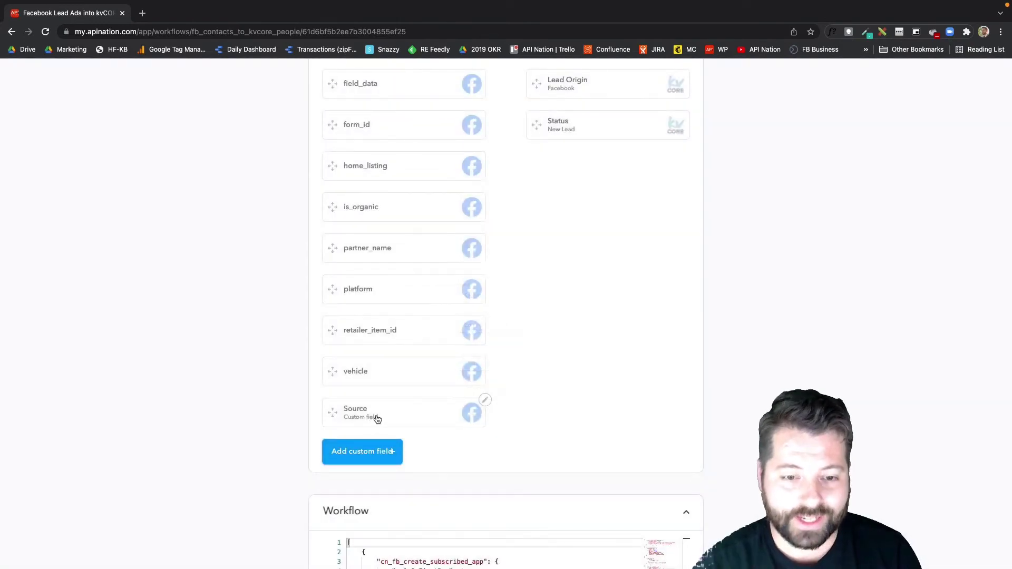
- Map the Source custom field onto kvCORE's Lead Origin field
scroll(589, 326, "up", 3)
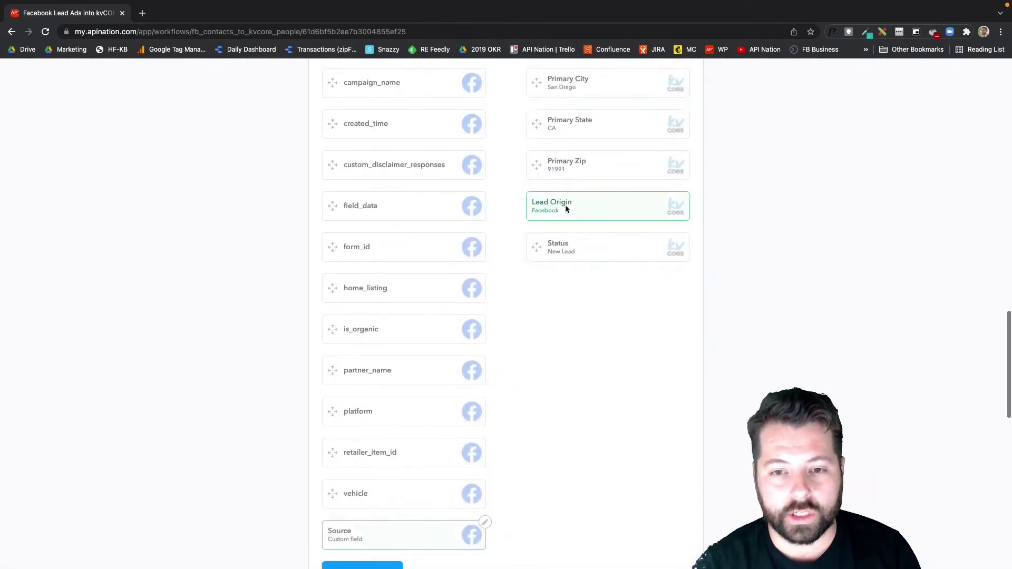
scroll(498, 211, "up", 7)
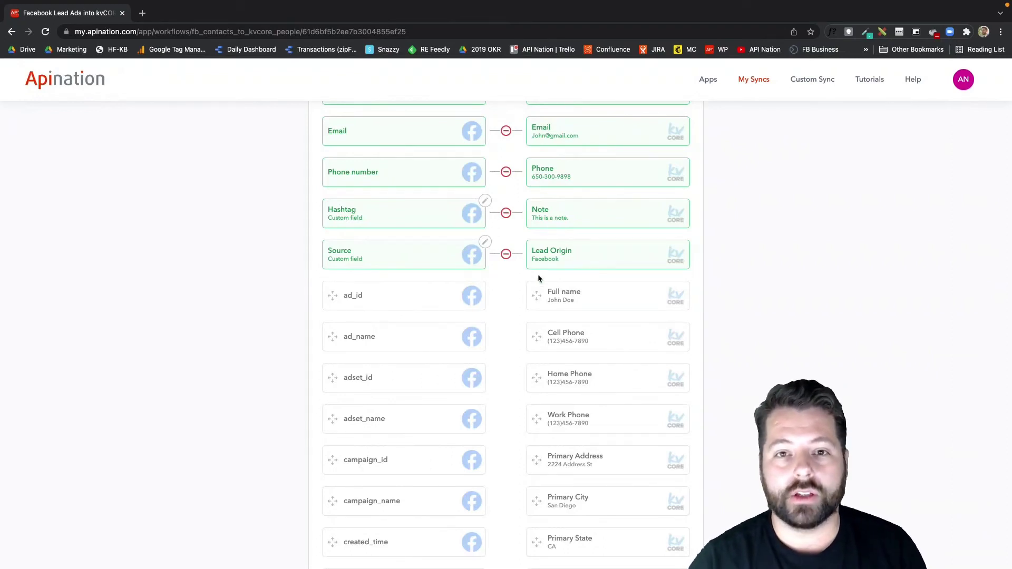
scroll(538, 278, "up", 15)
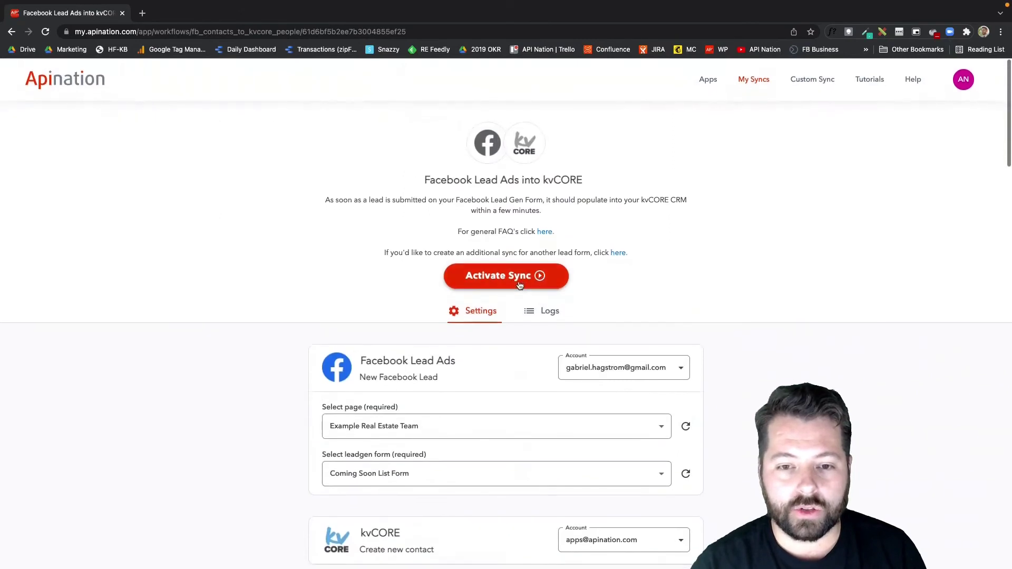
- Activate the Coming Soon List Form sync
left_click(519, 281)
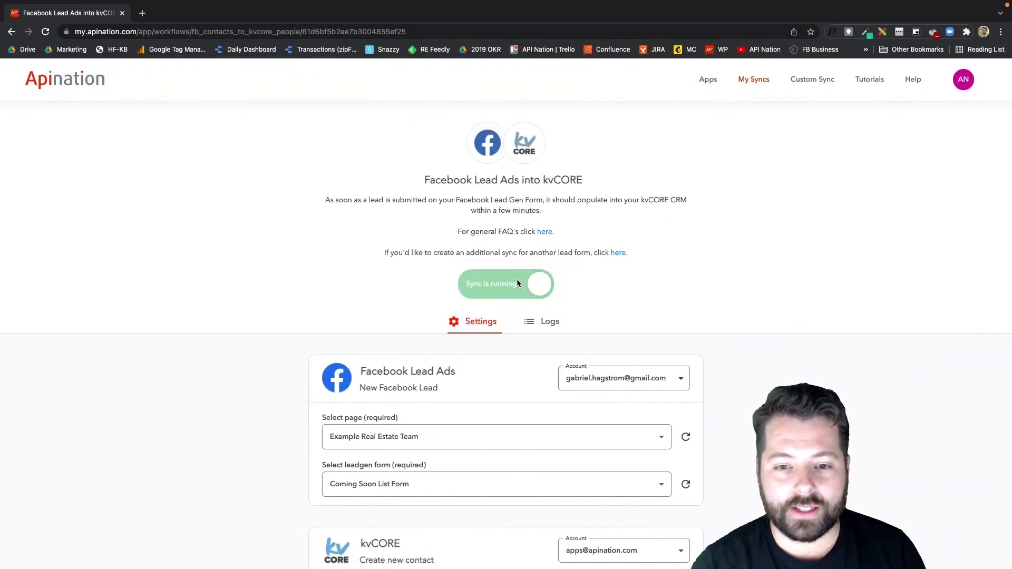
- Add another sync using page 'Example Real Estate Team' and form 'Open House Form - Example'
left_click(616, 255)
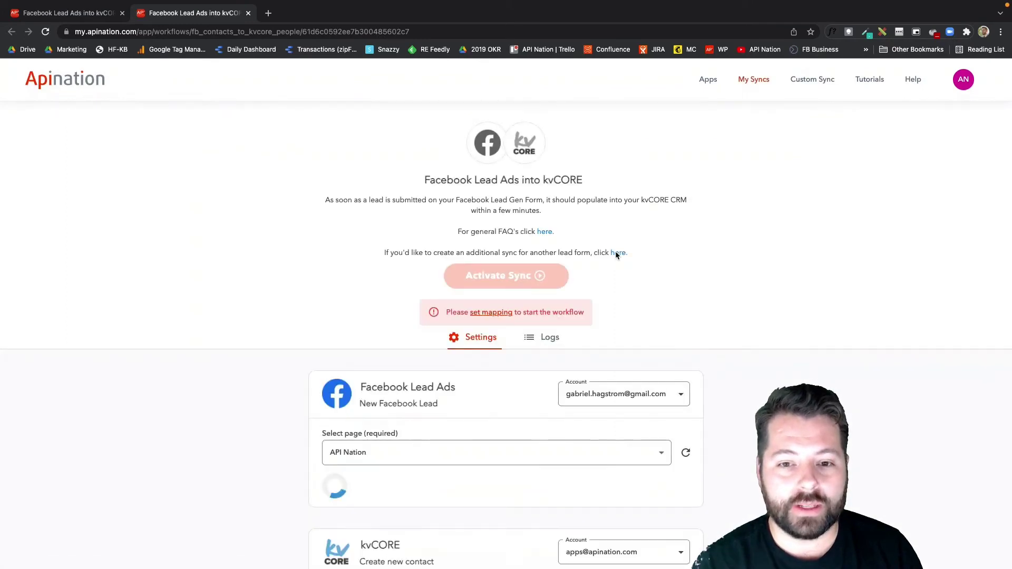
scroll(614, 253, "down", 2)
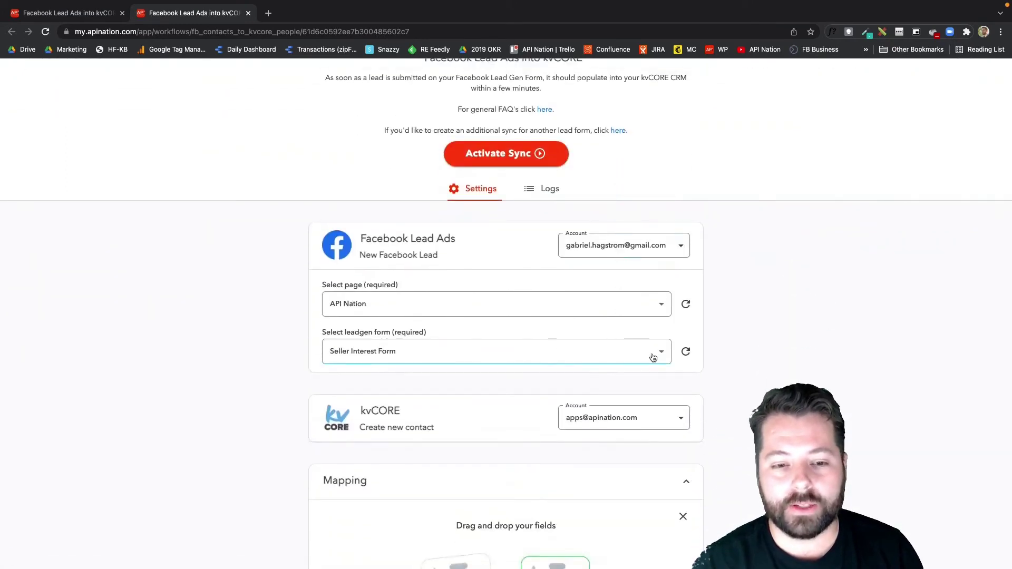
left_click(666, 299)
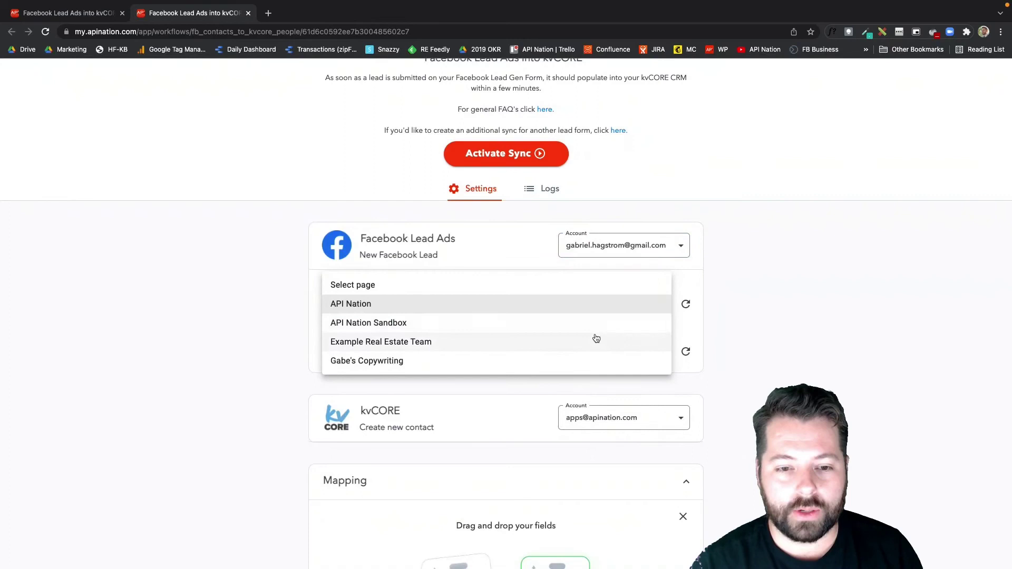
left_click(596, 340)
left_click(628, 352)
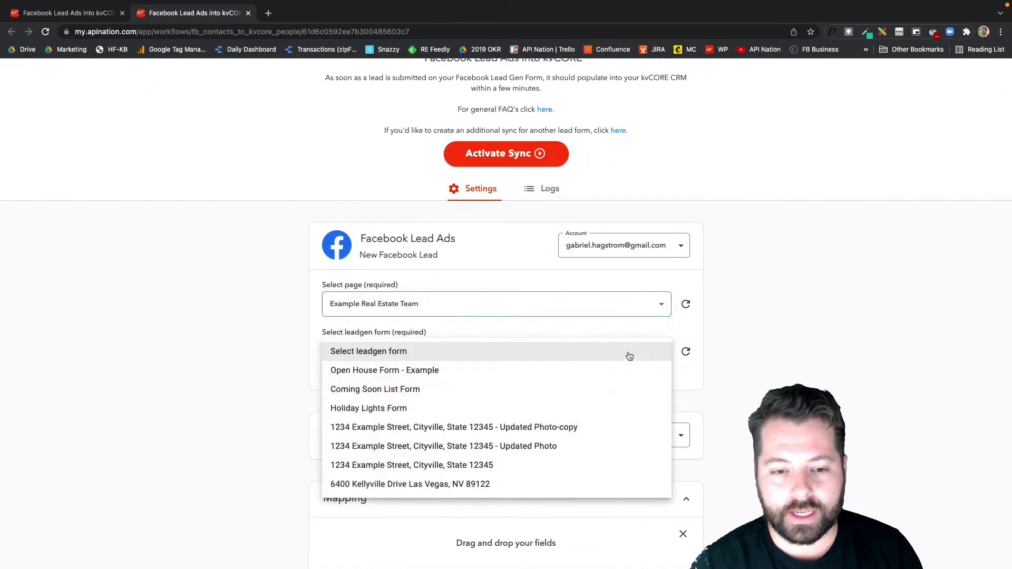
left_click(499, 372)
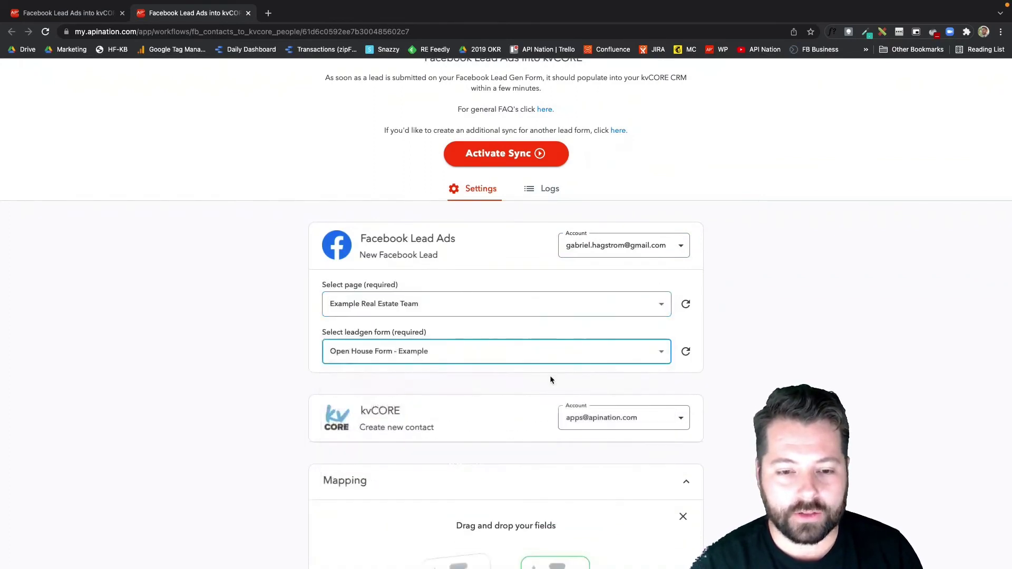
scroll(752, 394, "down", 6)
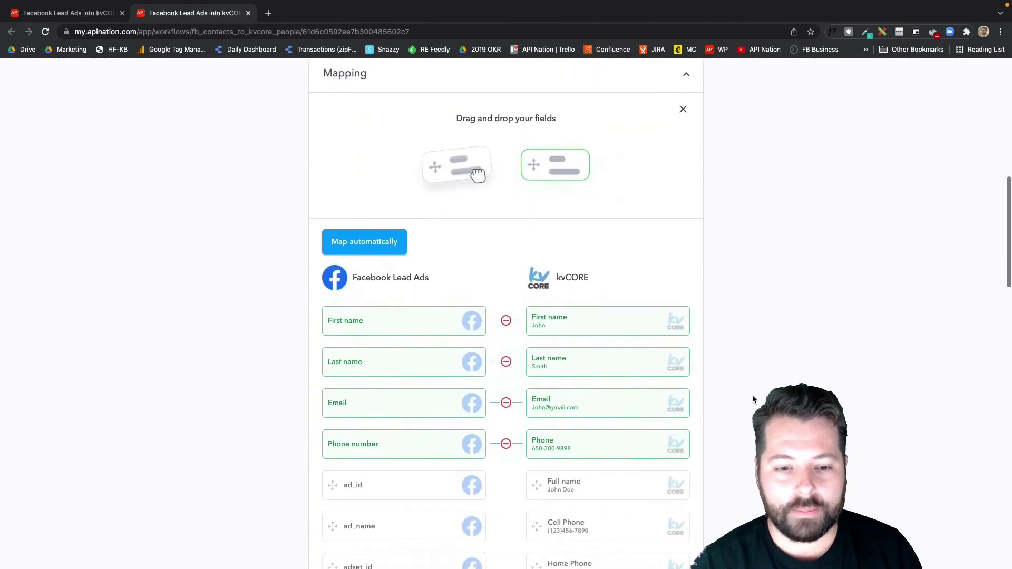
scroll(752, 394, "up", 10)
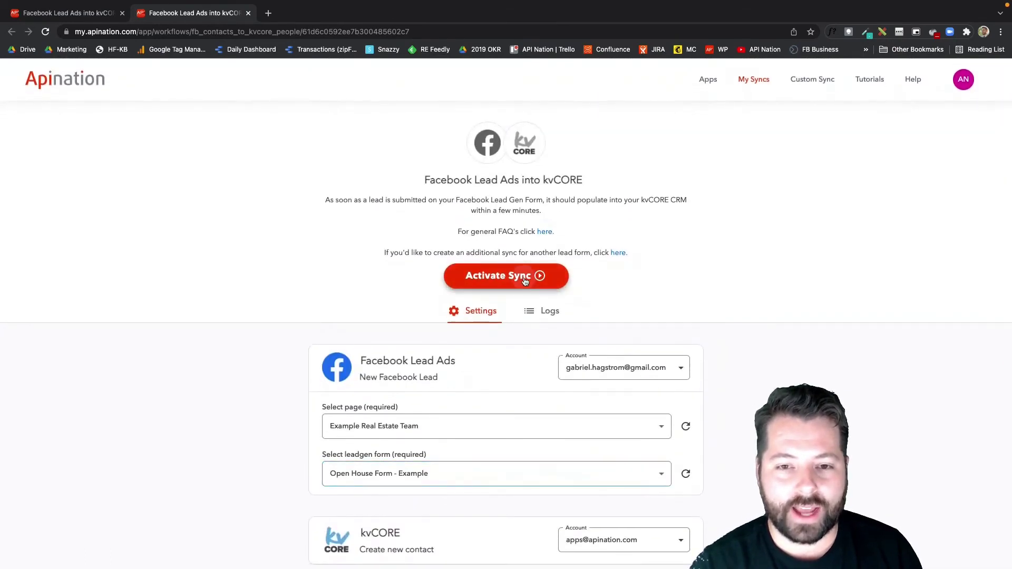
- Activate the Open House Form - Example sync
left_click(537, 277)
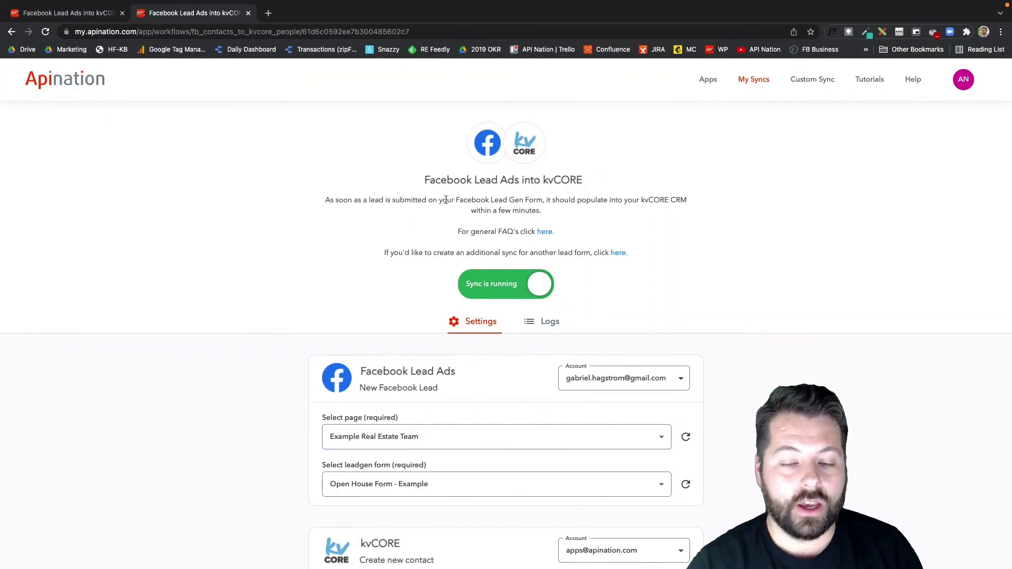
- Prefix the current sync's title with 'Open House - ' and save it
left_click(426, 181)
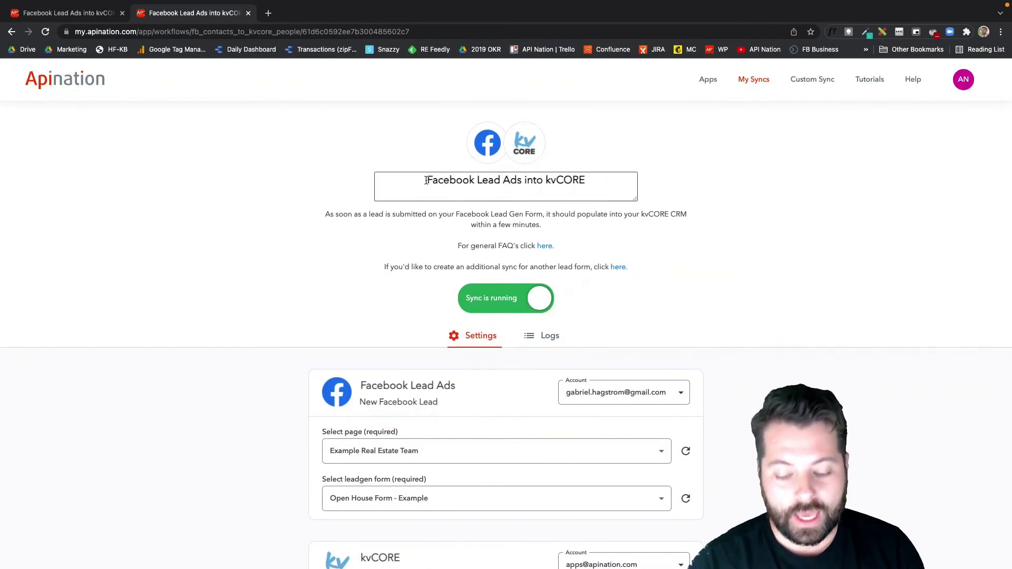
type("Open")
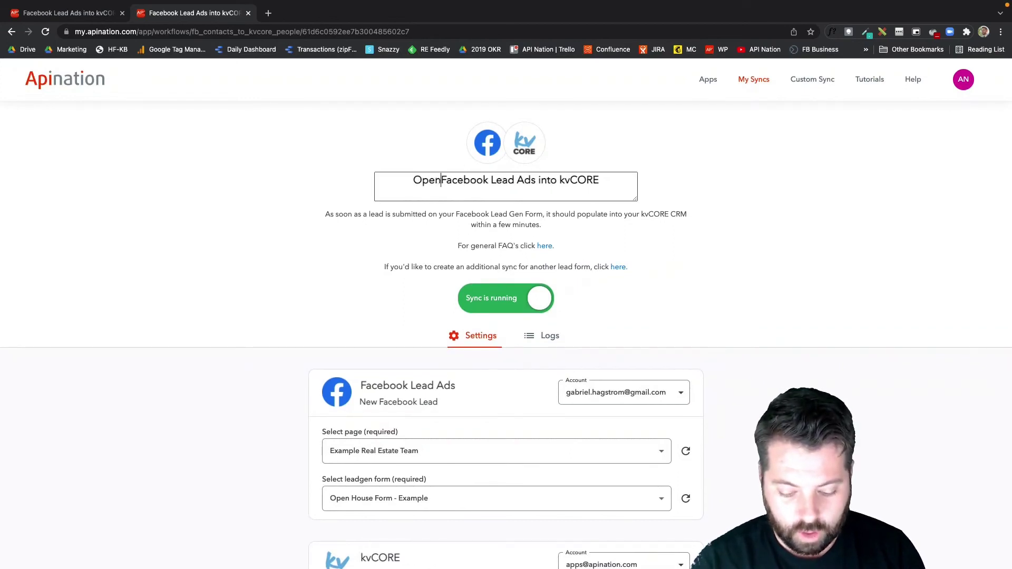
type(" House -")
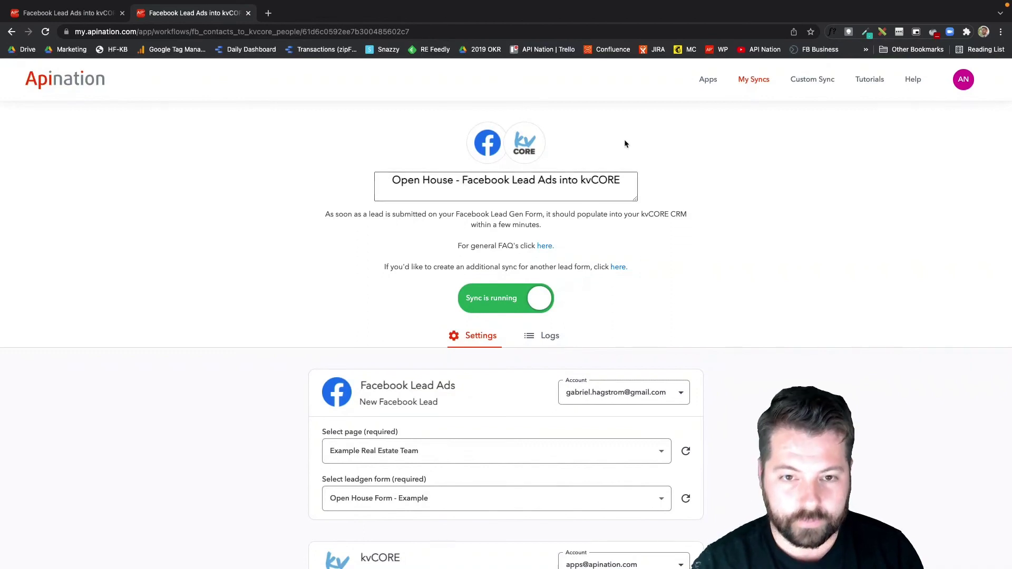
left_click(709, 167)
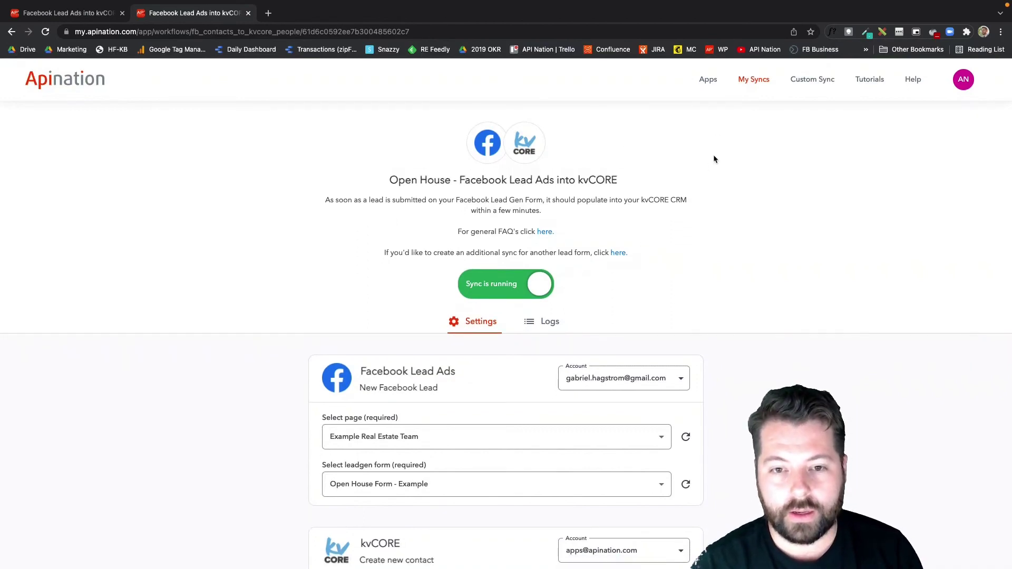
- Switch to the other sync and prefix its title with 'Coming Soon - '
left_click(762, 82)
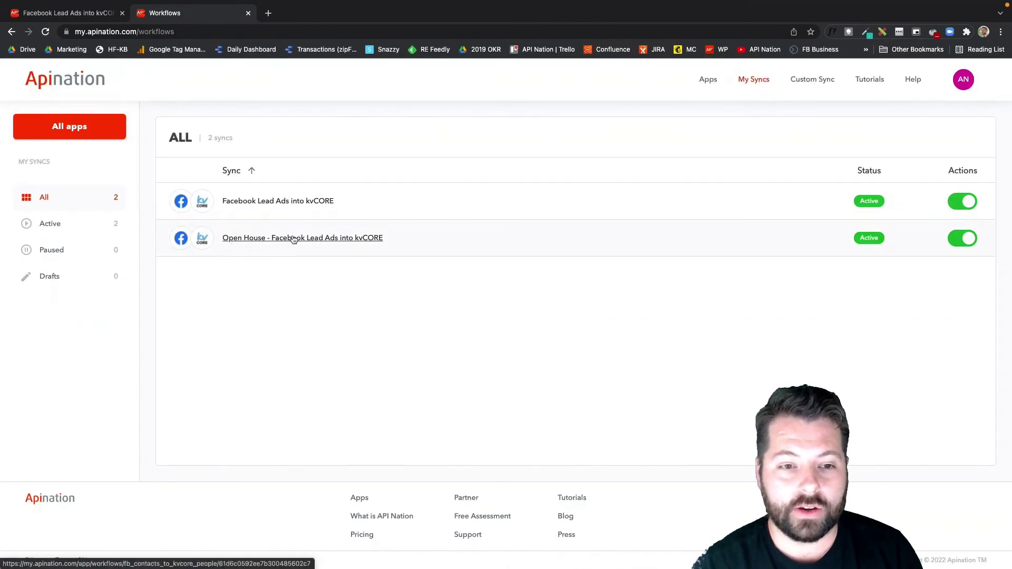
left_click(87, 14)
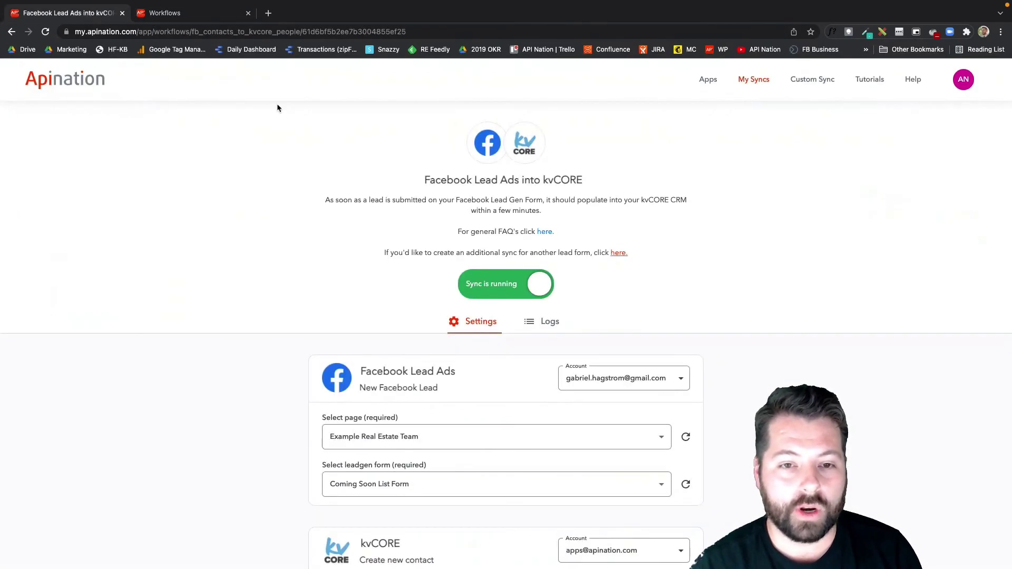
left_click(424, 182)
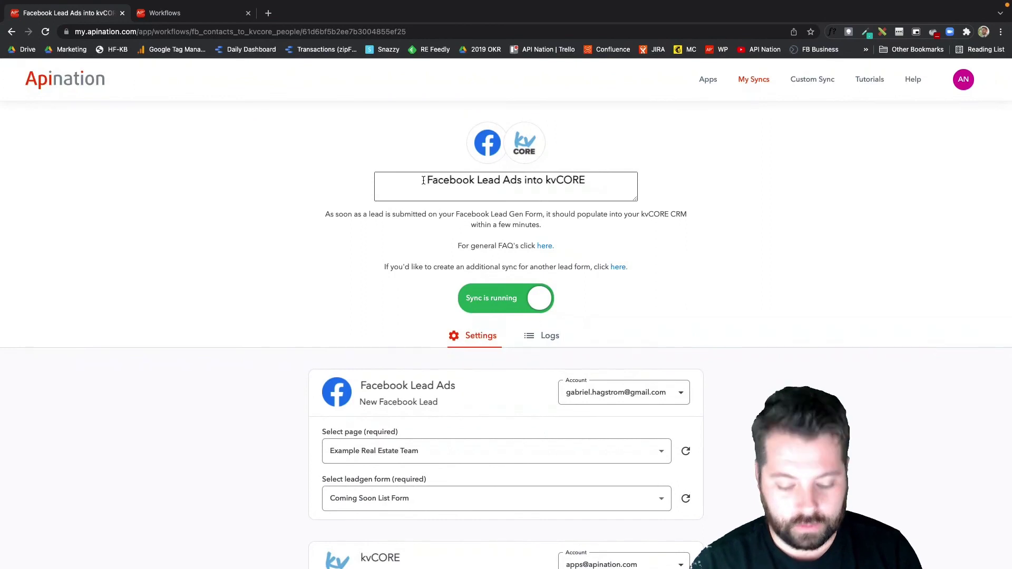
type("Coming Soon ")
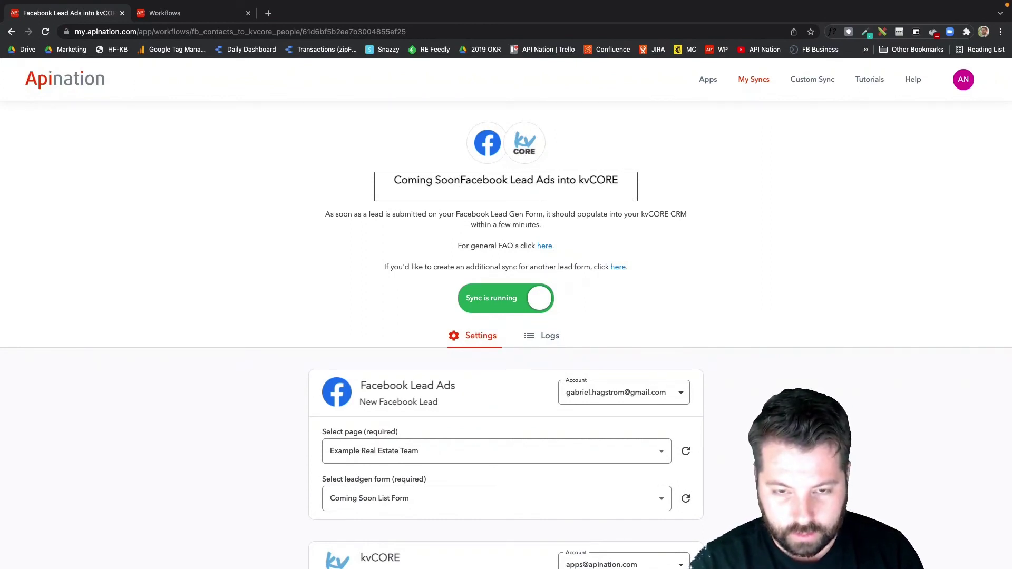
type("-")
left_click(867, 283)
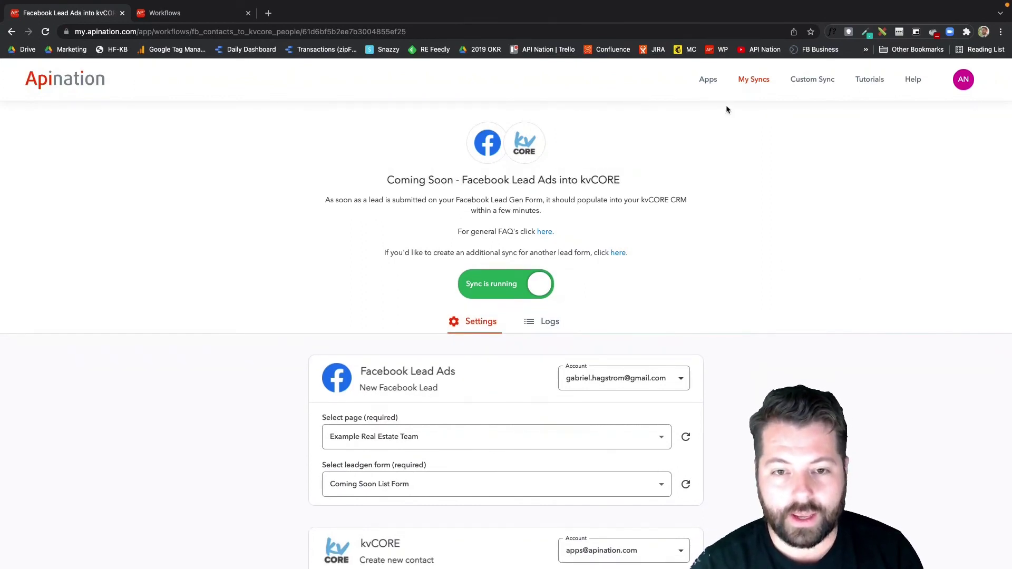
- Check the My Syncs list to confirm the Coming Soon and Open House syncs are both Active
left_click(755, 80)
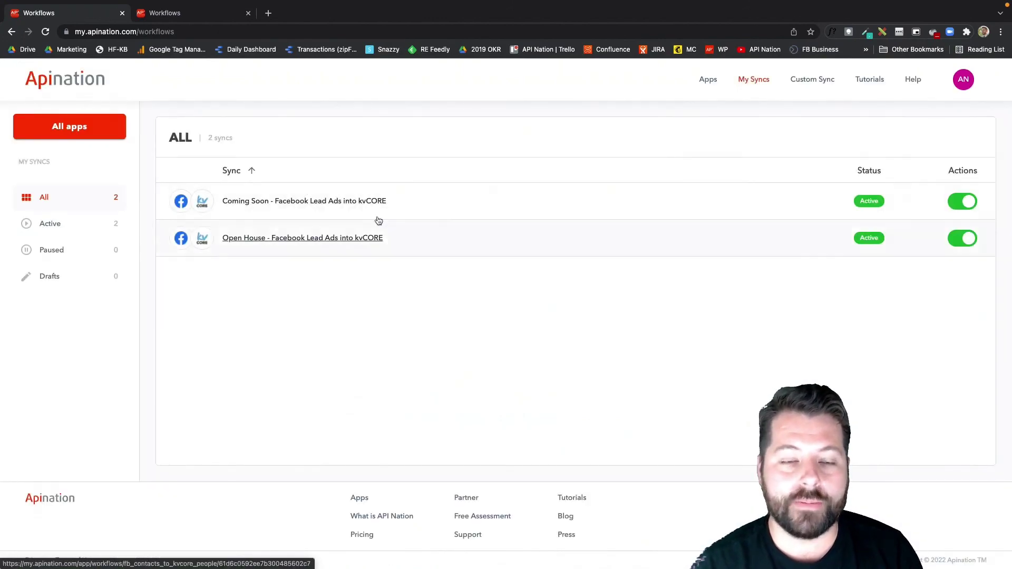